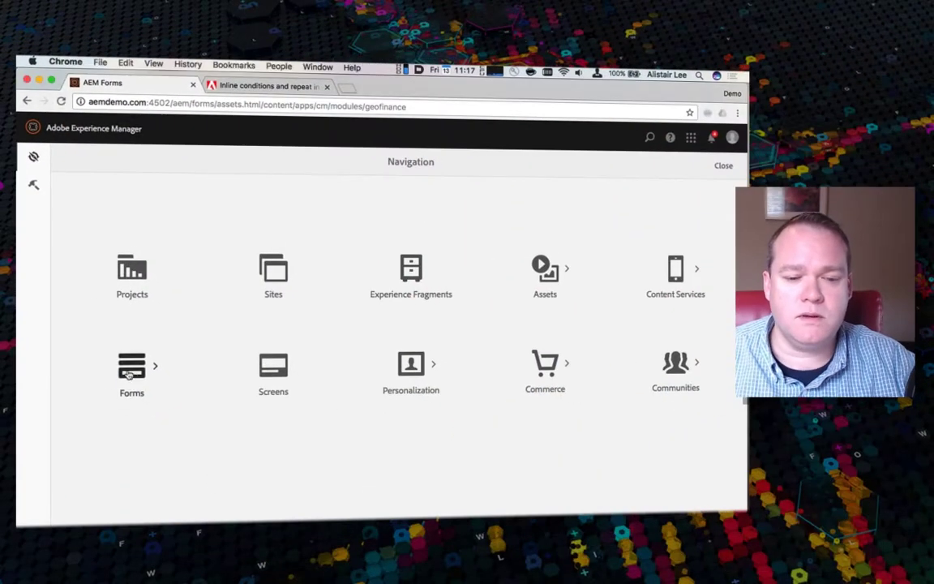
Open the GeoIntro text from the geofinance folder of the Forms document fragments for editing.
left_click(128, 373)
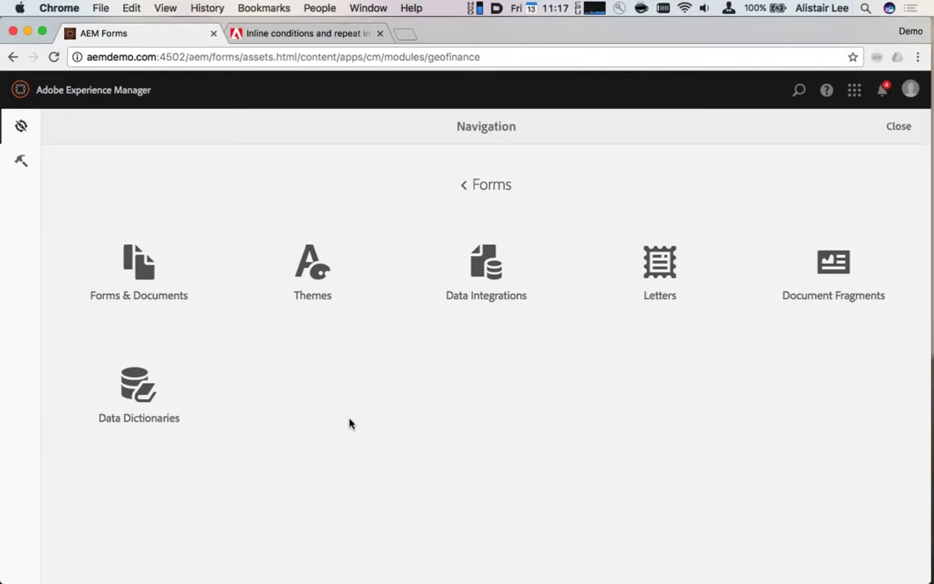
left_click(835, 266)
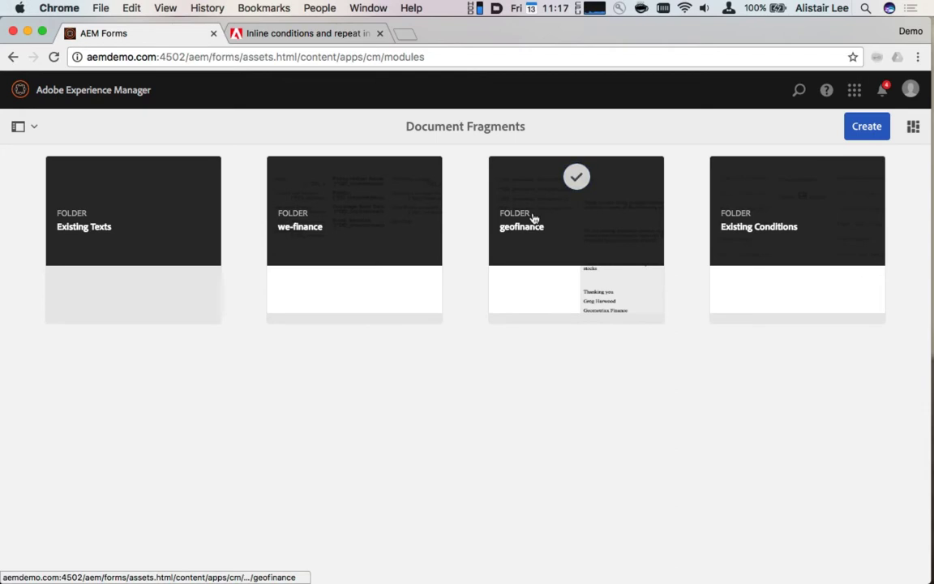
left_click(532, 219)
mouse_move(354, 251)
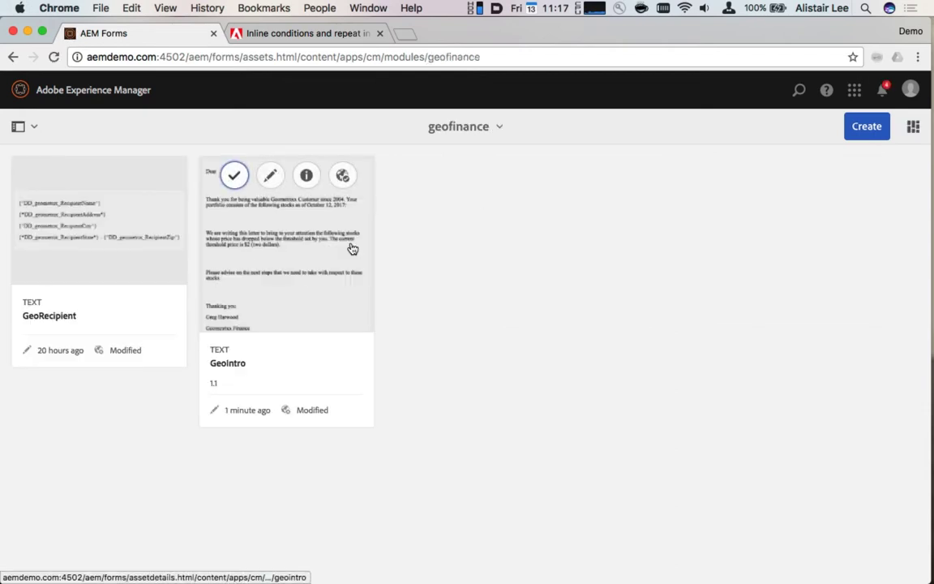
left_click(268, 178)
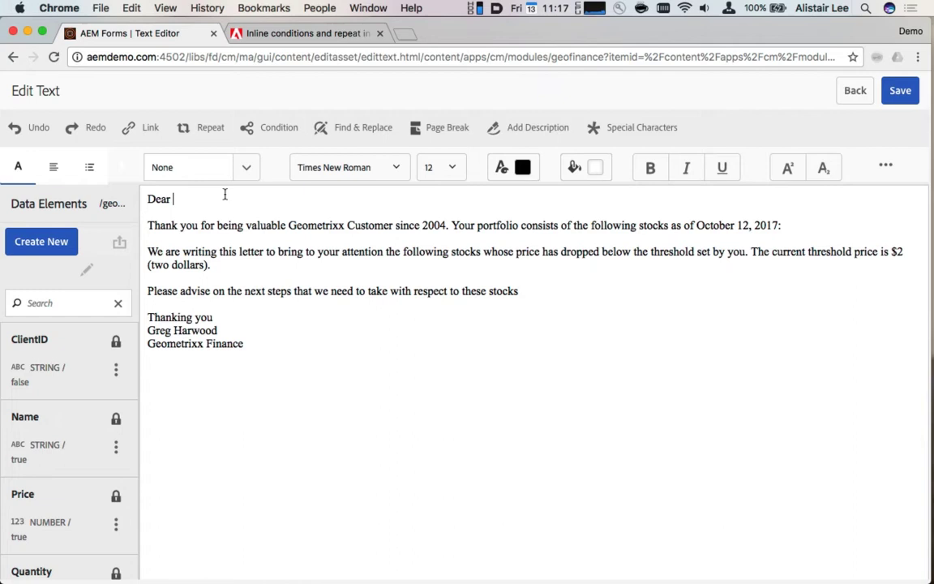
Insert the RecipientName data element after "Dear" in the greeting and add "Mr. Ms." before it.
scroll(62, 381, "down", 5)
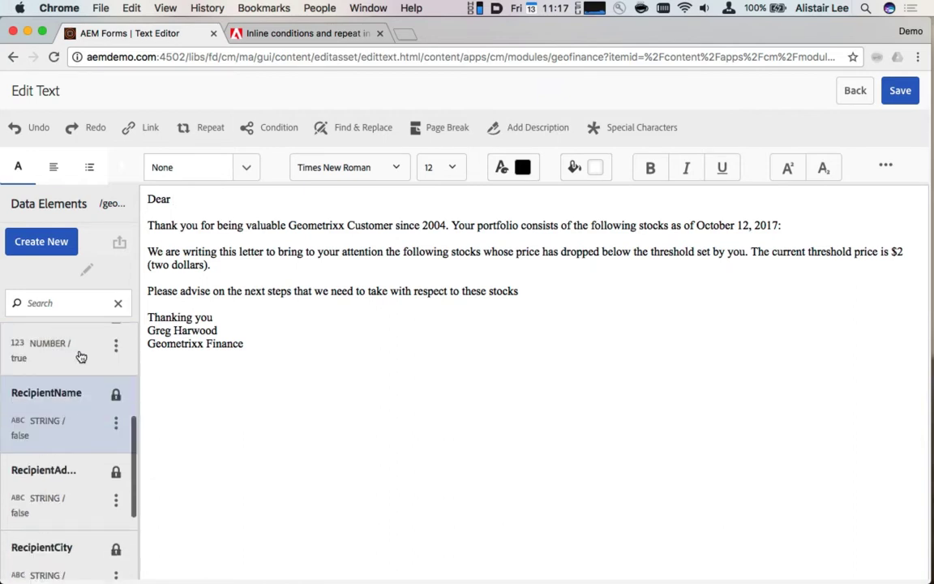
double_click(58, 414)
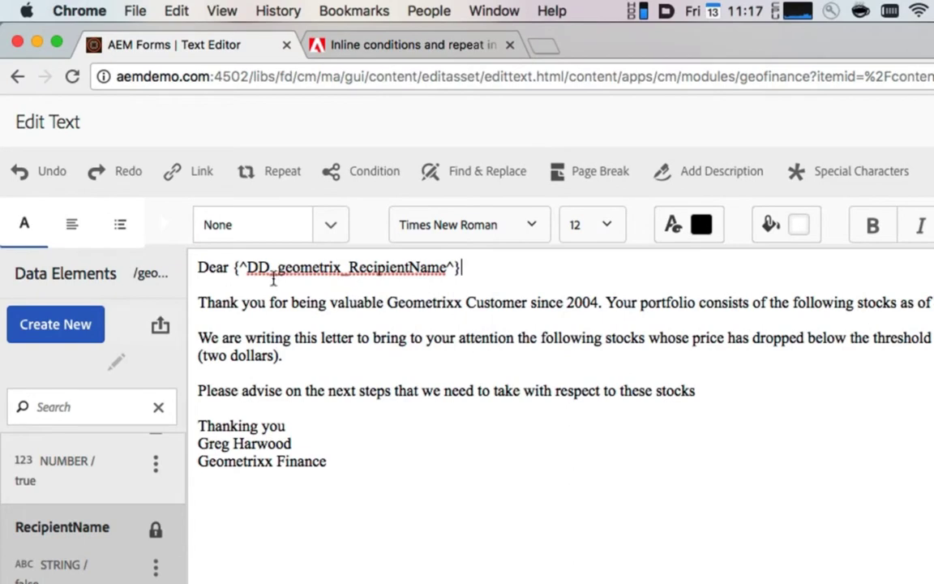
left_click(230, 267)
type("Mr. Ms")
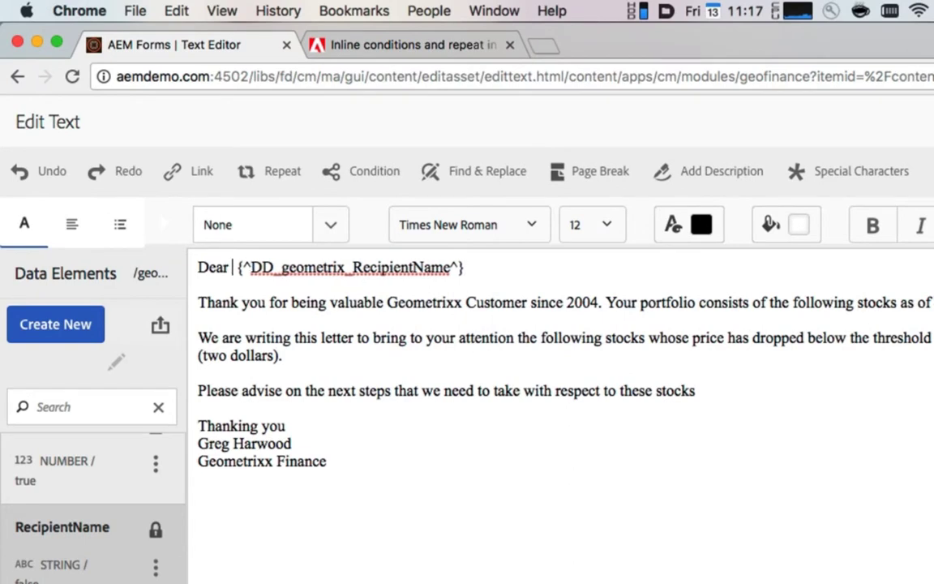
type(".")
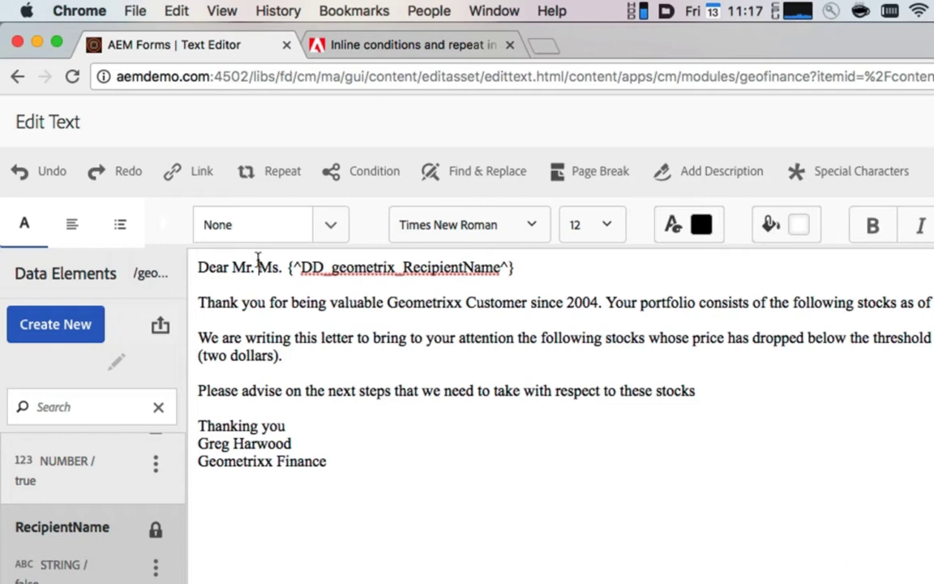
Add an inline condition to "Ms." in the greeting that shows it if ${DD_geometrix_Gender=='F'}.
left_click_drag(257, 260, 277, 260)
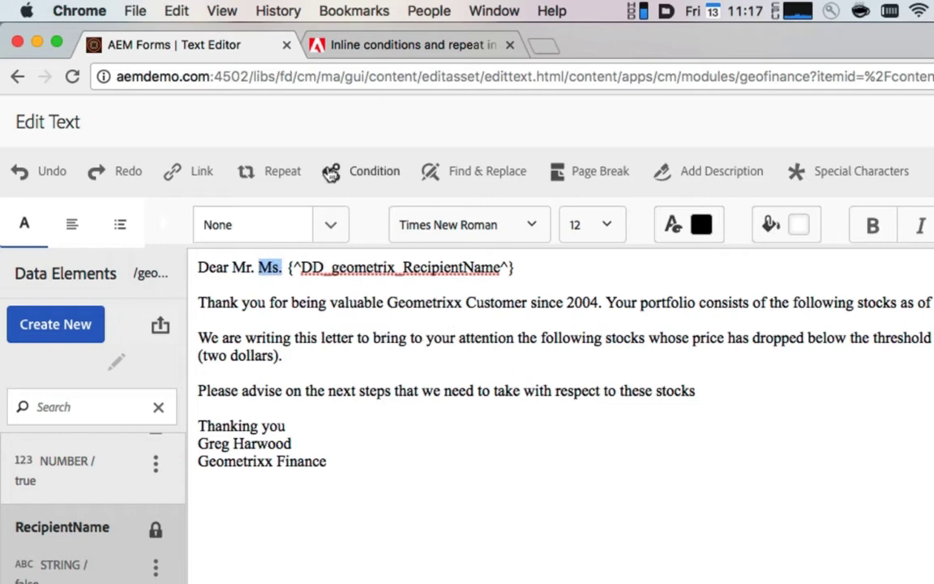
left_click(331, 174)
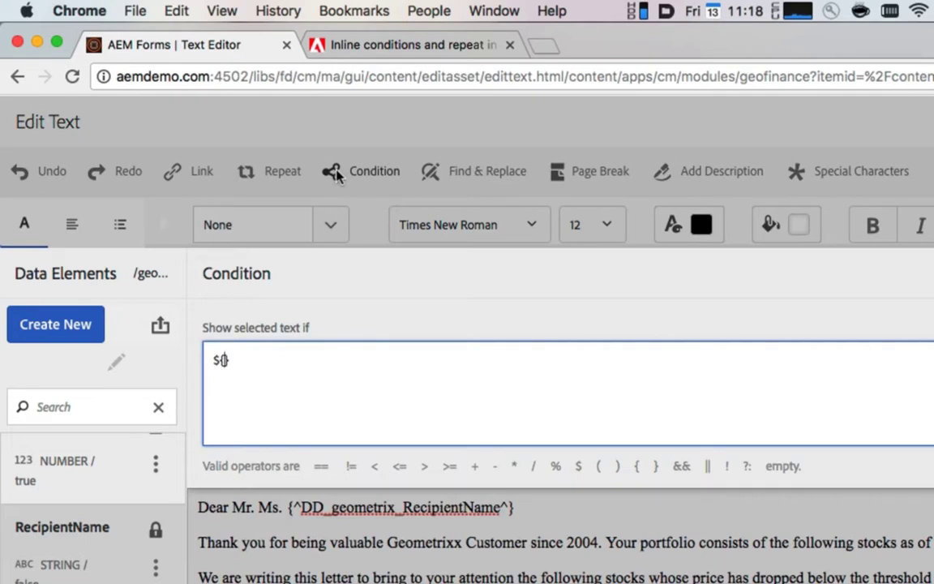
scroll(83, 486, "down", 5)
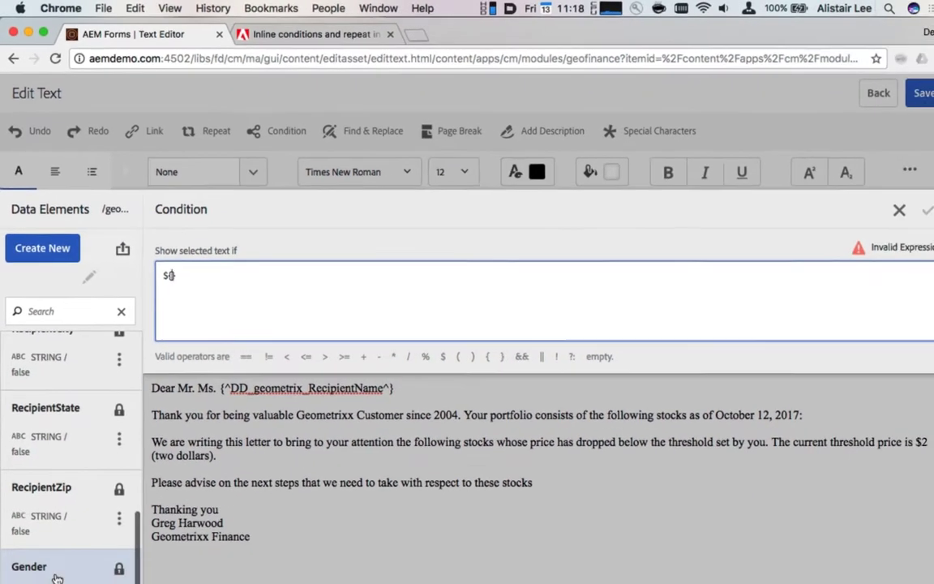
left_click(57, 560)
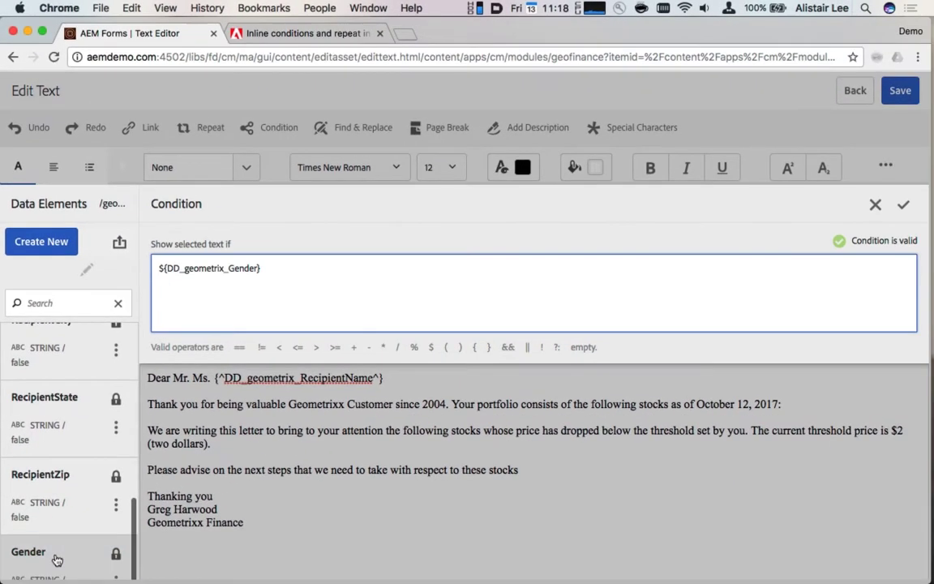
type("==")
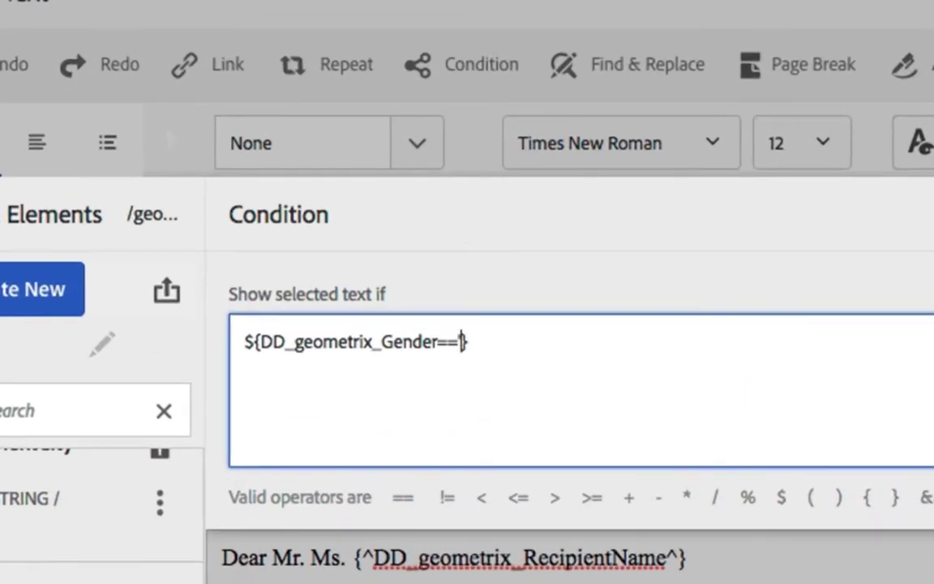
type("'F'")
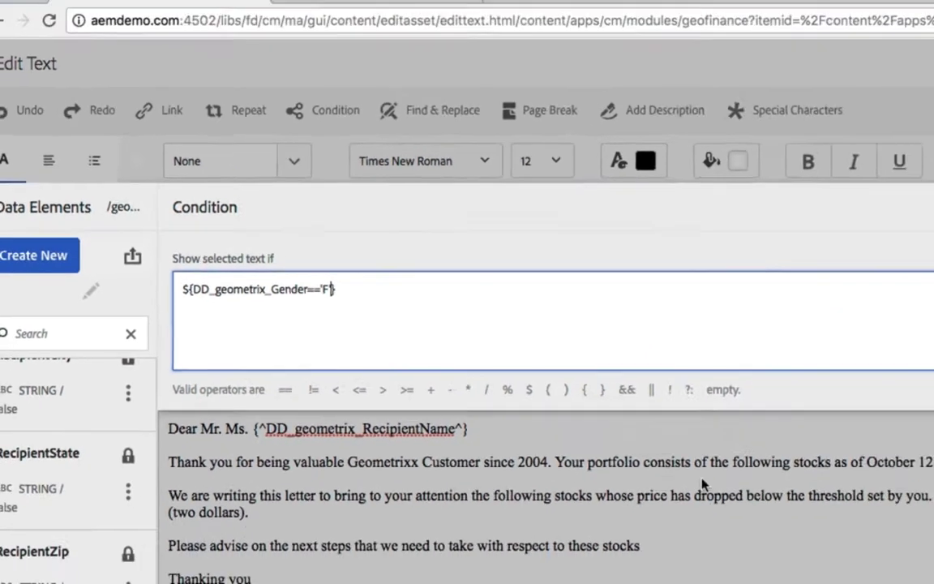
left_click(901, 199)
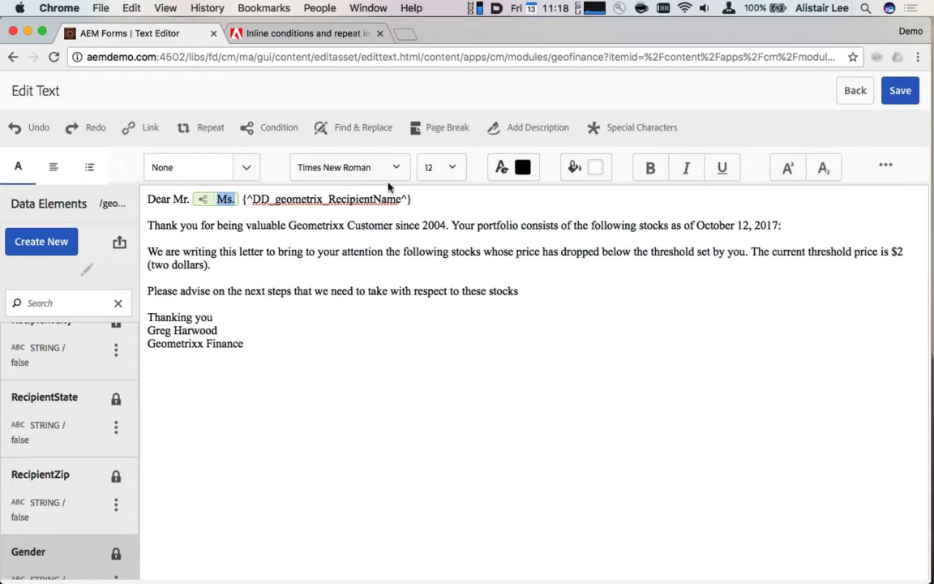
Add an inline condition to "Mr." in the greeting that shows it if ${DD_geometrix_Gender=='M'}.
double_click(182, 195)
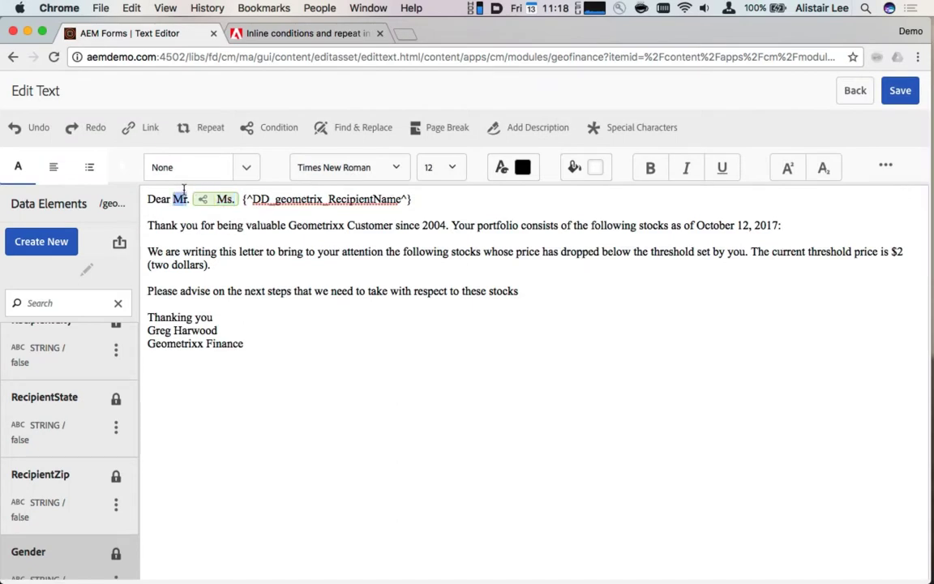
left_click(248, 134)
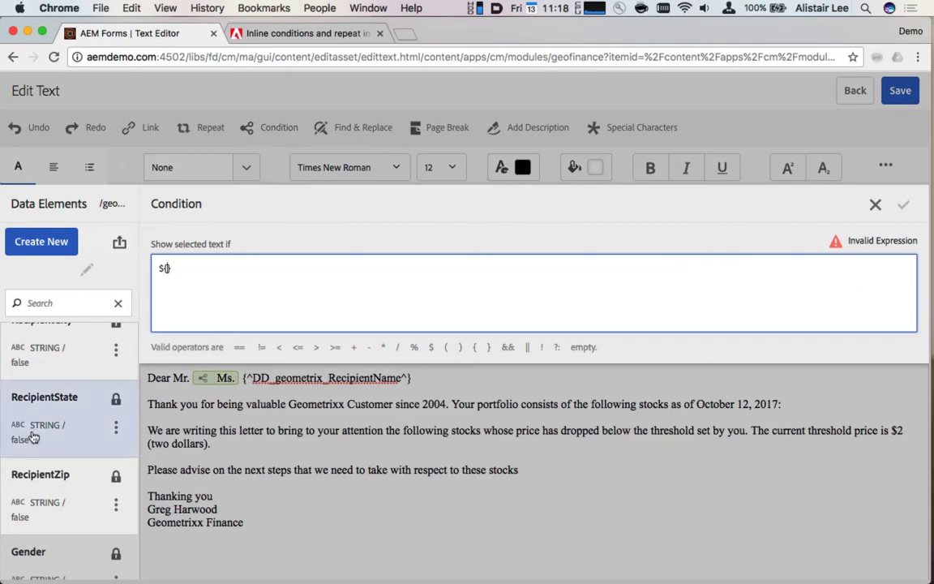
left_click(28, 553)
left_click(119, 241)
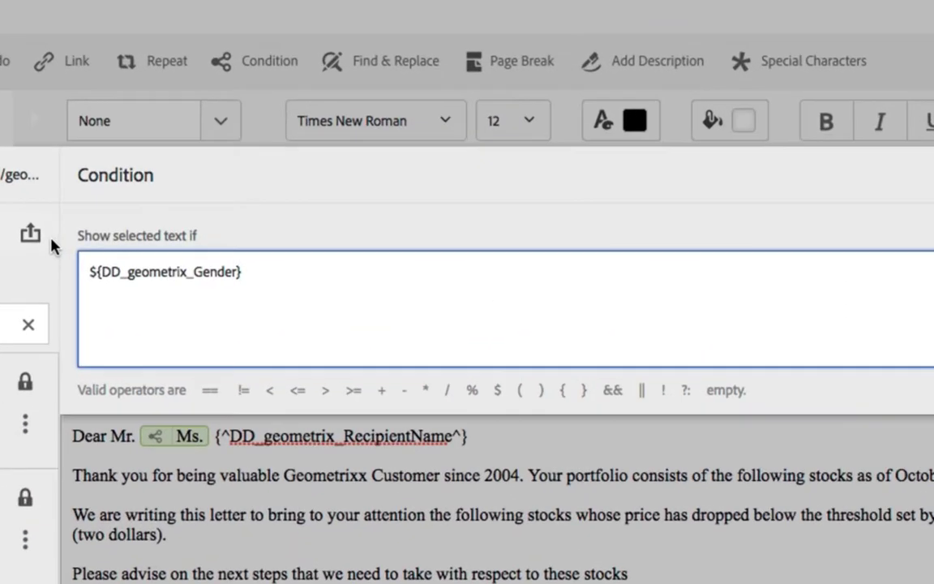
type("==")
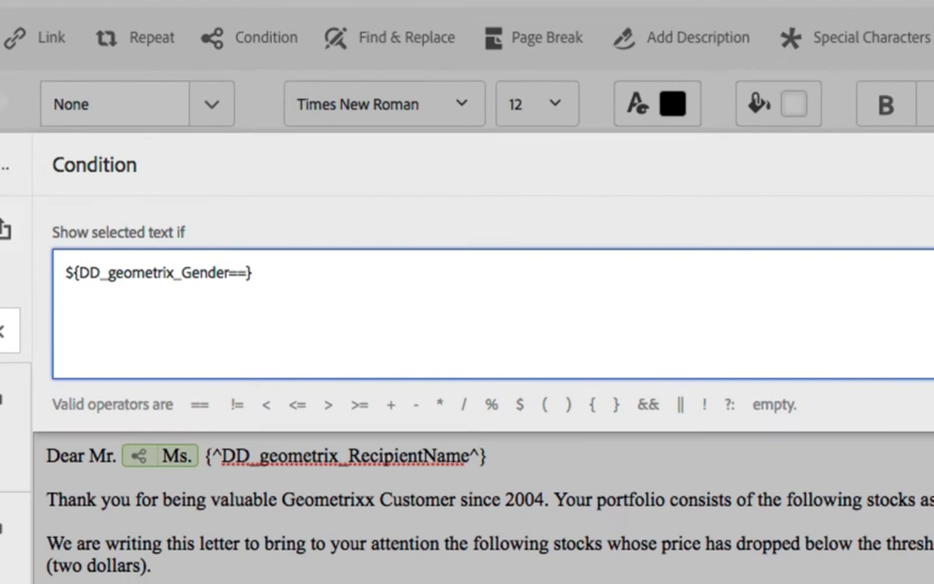
type("'M'")
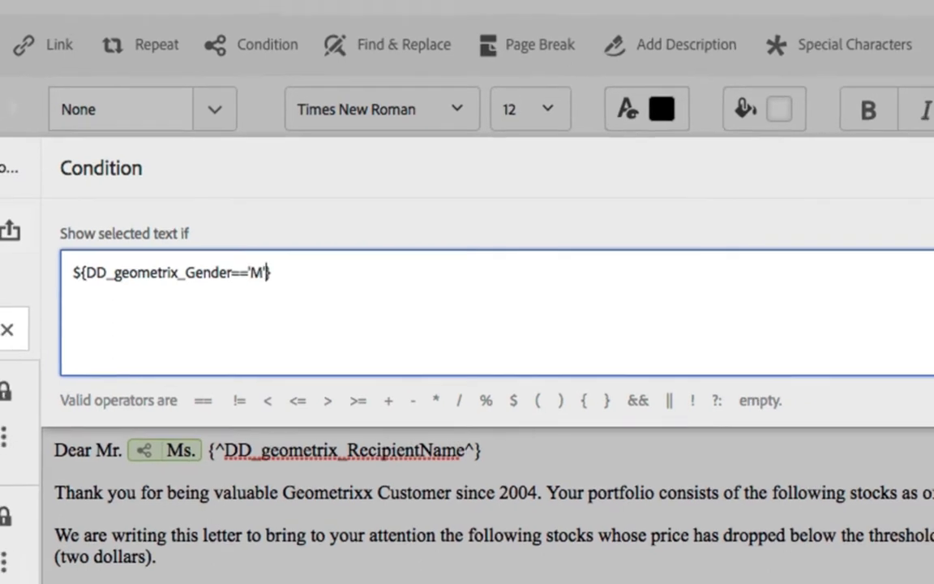
left_click(903, 207)
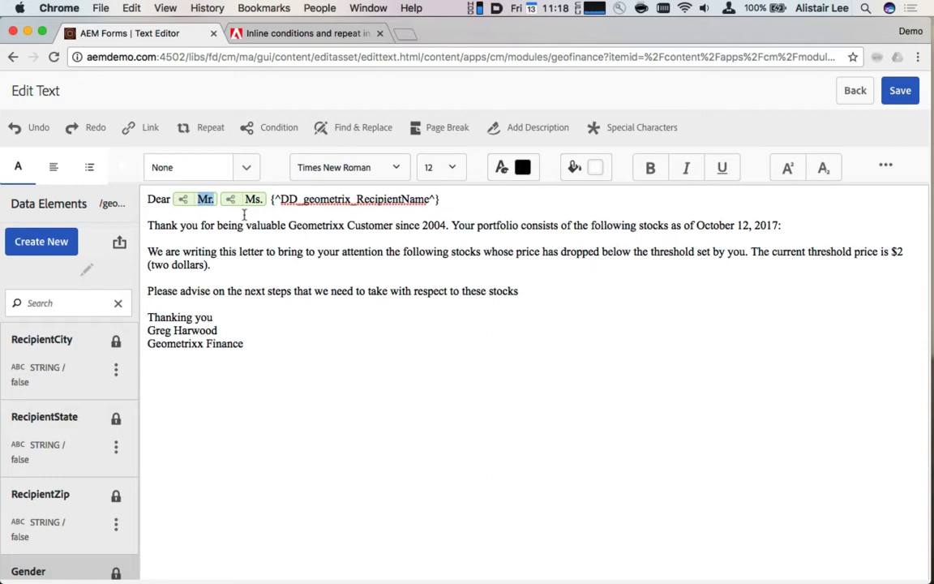
Check the condition on the greeting titles, save the edited GeoIntro text and return to the geofinance folder.
mouse_move(266, 209)
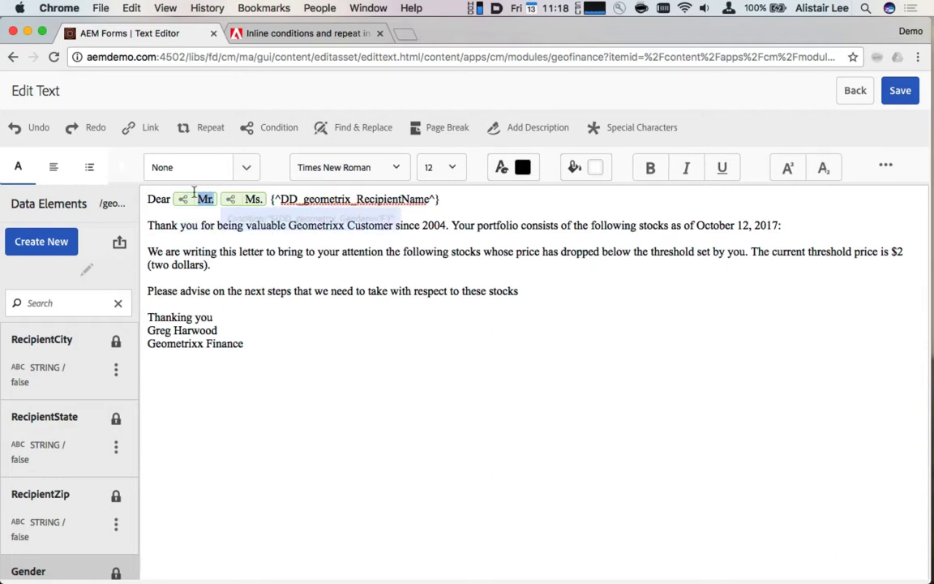
left_click(458, 234)
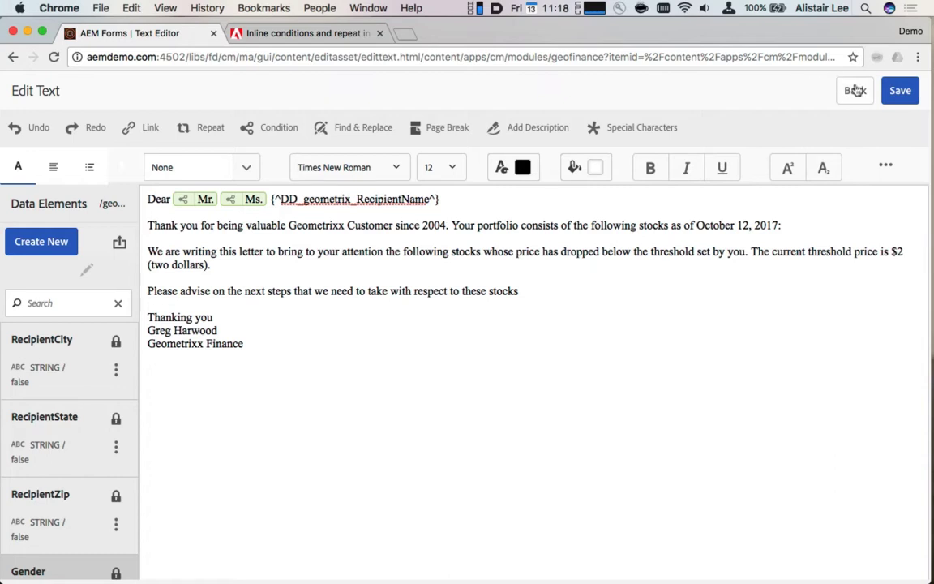
left_click(897, 92)
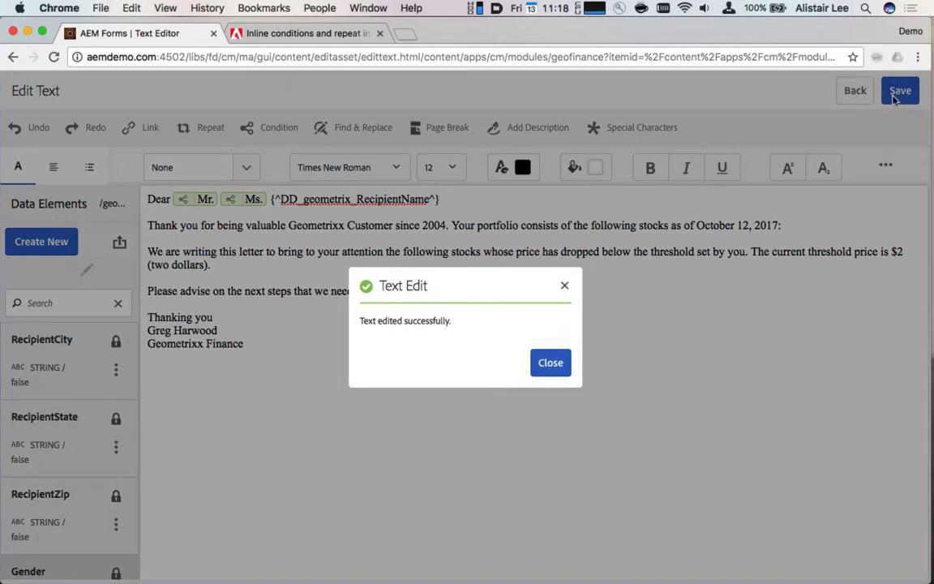
left_click(548, 364)
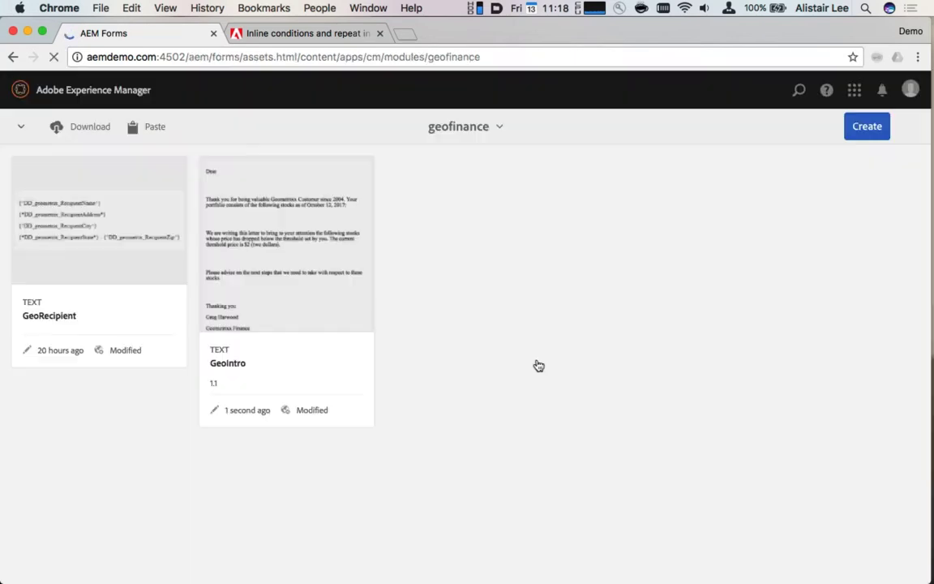
Go to the Forms letters and start a preview of the Stock Notification Letter with a custom data file.
left_click(97, 84)
left_click(140, 354)
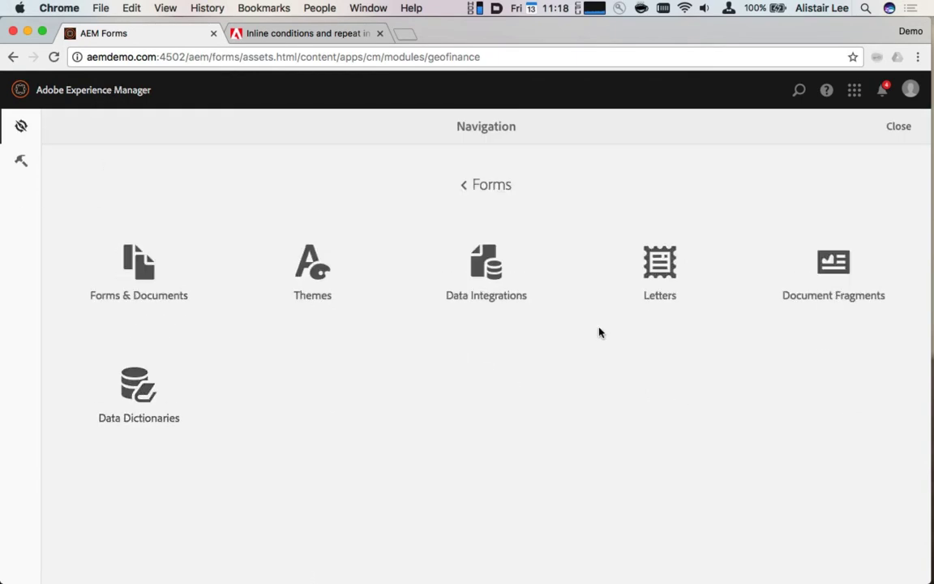
left_click(628, 258)
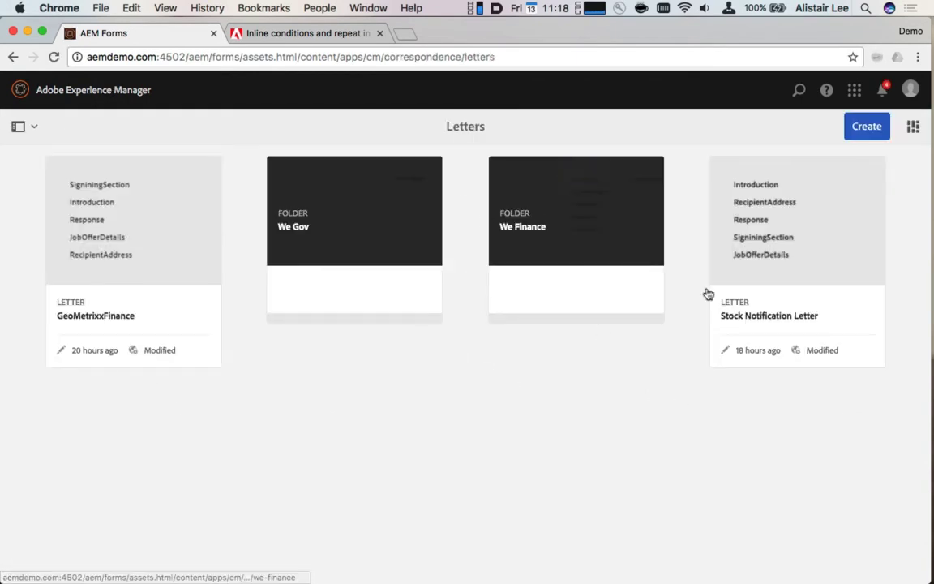
mouse_move(745, 235)
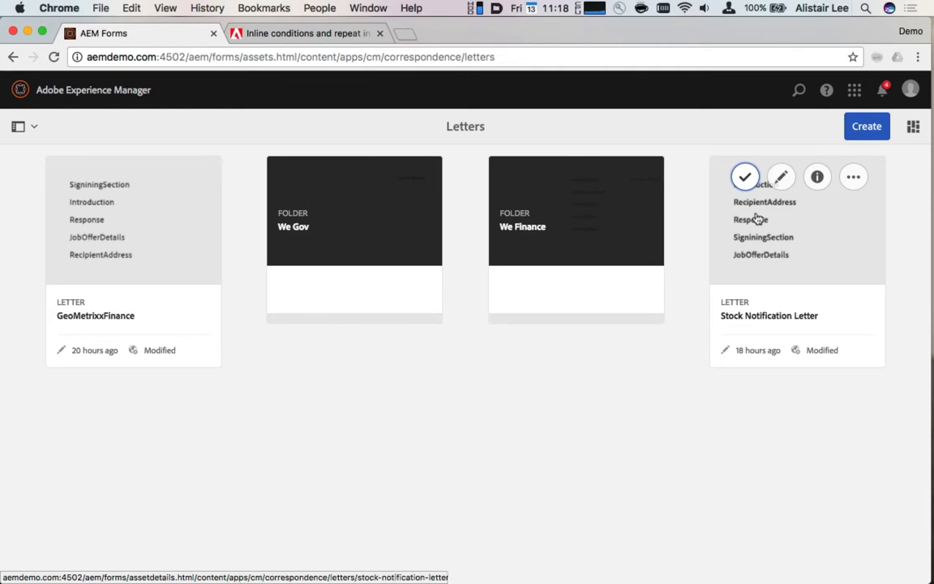
left_click(744, 177)
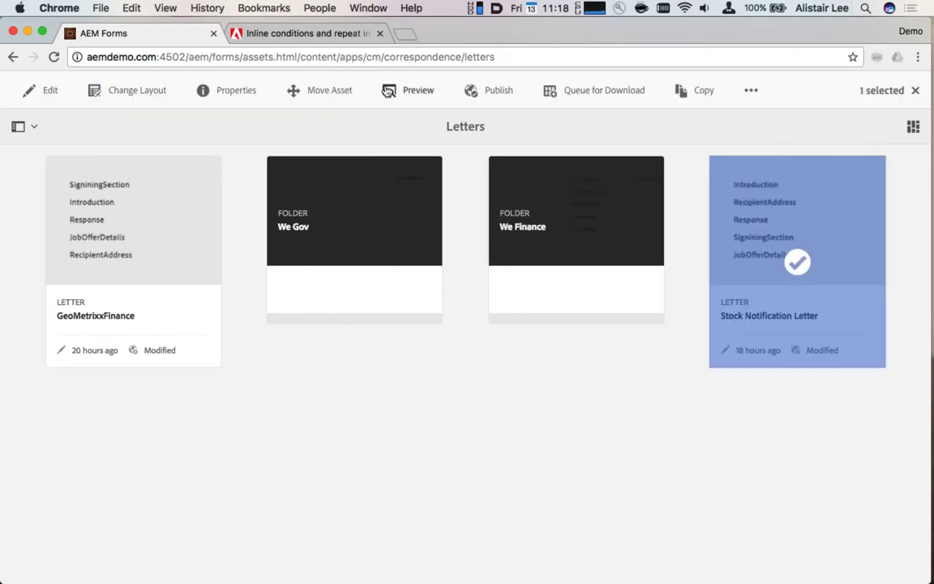
left_click(412, 90)
left_click(389, 147)
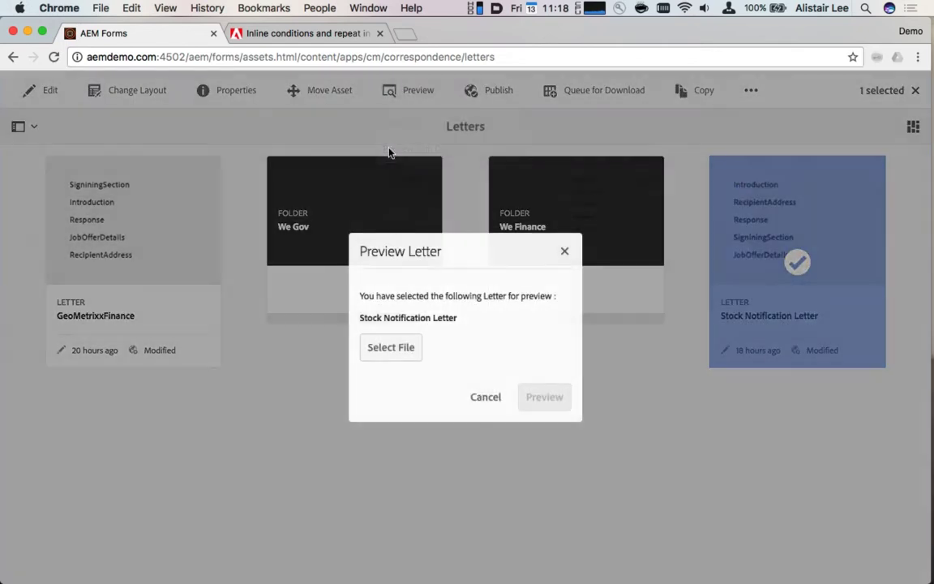
Preview the letter with the male recipient's Stock-Noti XML data file, check the greeting and close the preview.
left_click(382, 344)
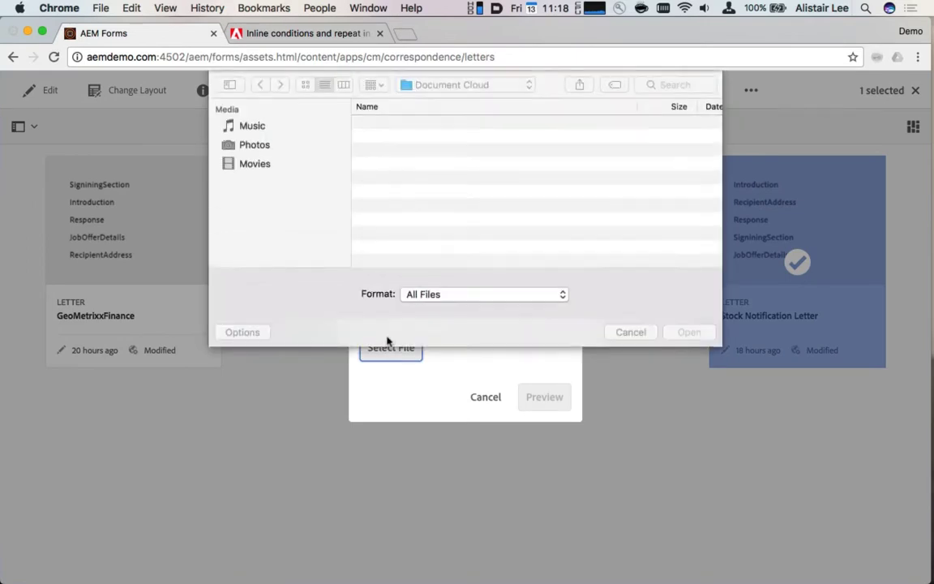
left_click(433, 139)
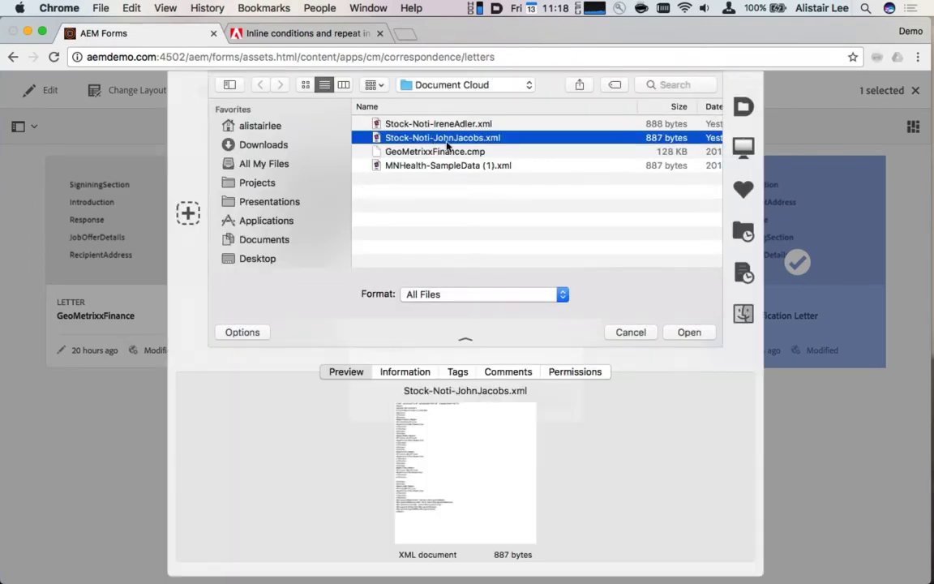
left_click(691, 334)
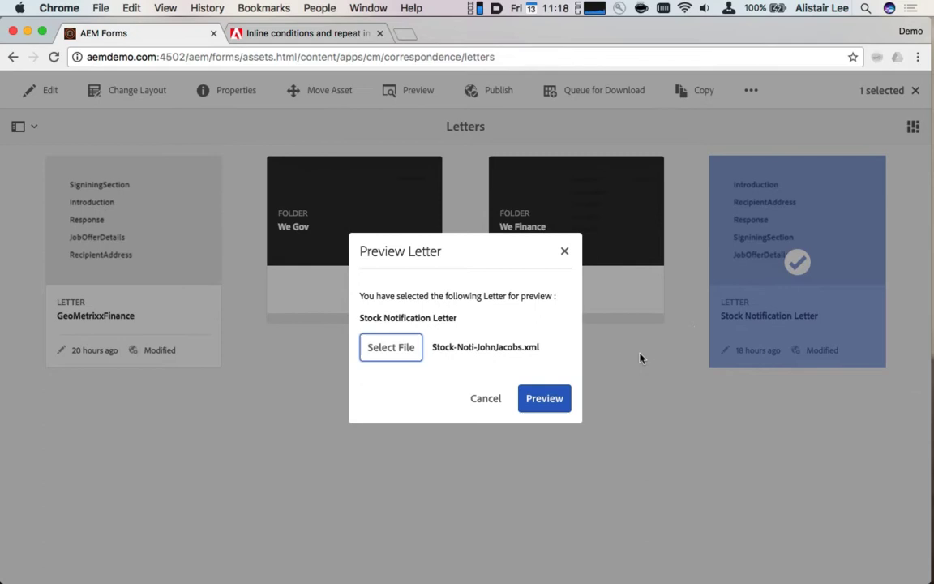
left_click(550, 398)
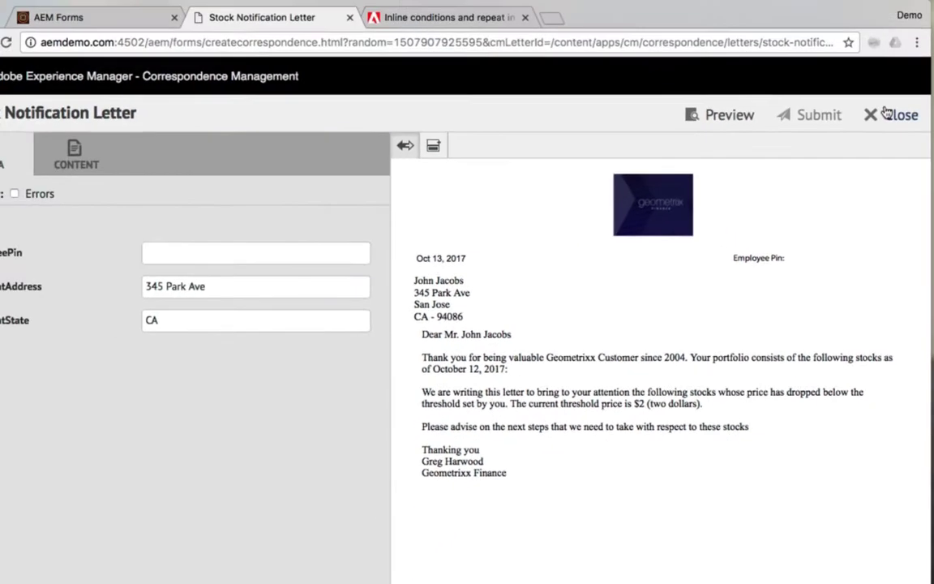
left_click(880, 51)
key("Escape")
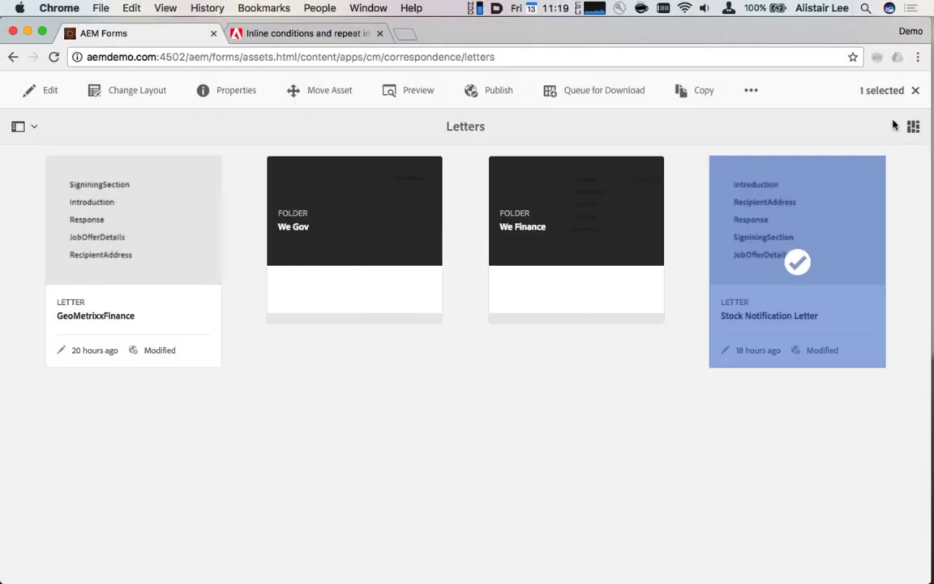
Preview the Stock Notification Letter with the female recipient's Stock-Noti XML data file, check the greeting and close the preview.
left_click(386, 90)
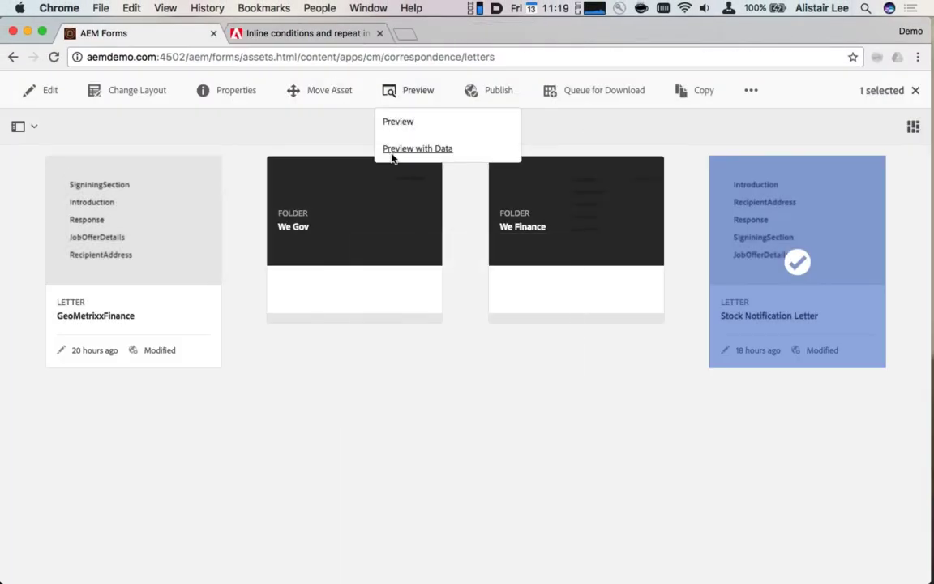
left_click(405, 149)
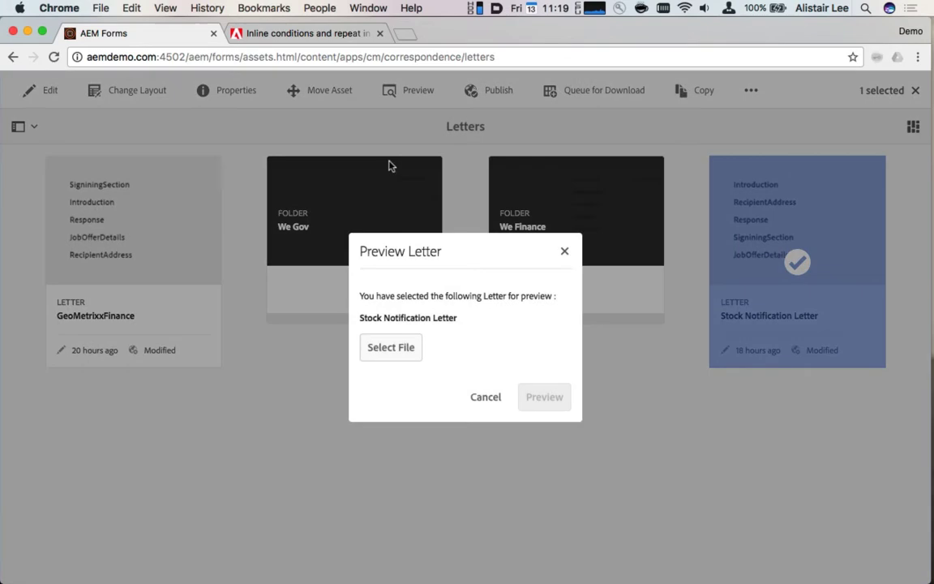
left_click(389, 348)
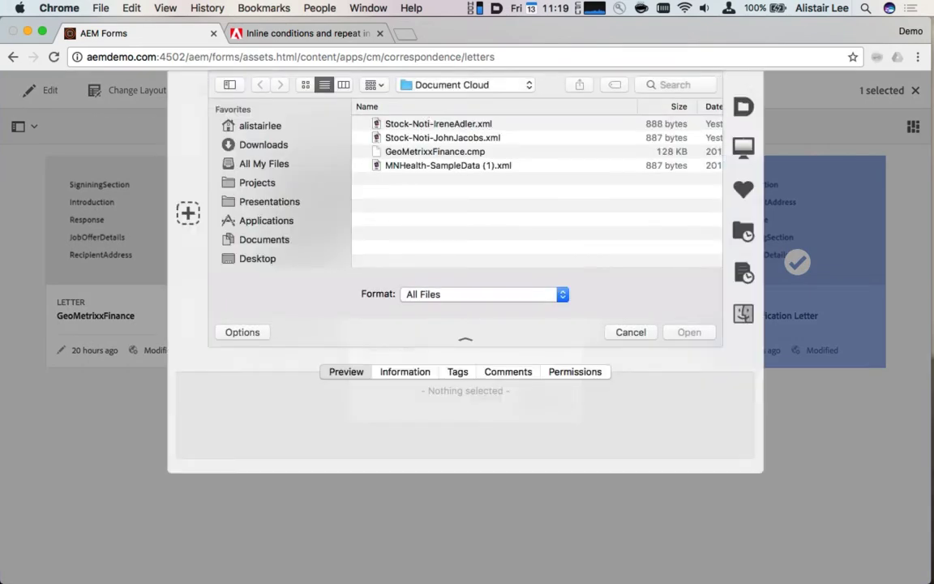
left_click(421, 137)
left_click(422, 120)
double_click(421, 124)
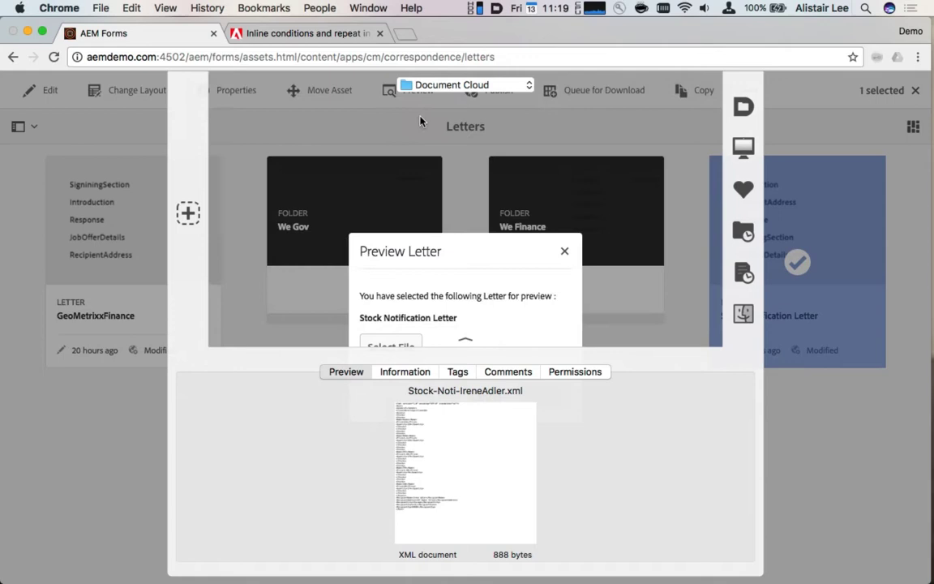
left_click(526, 399)
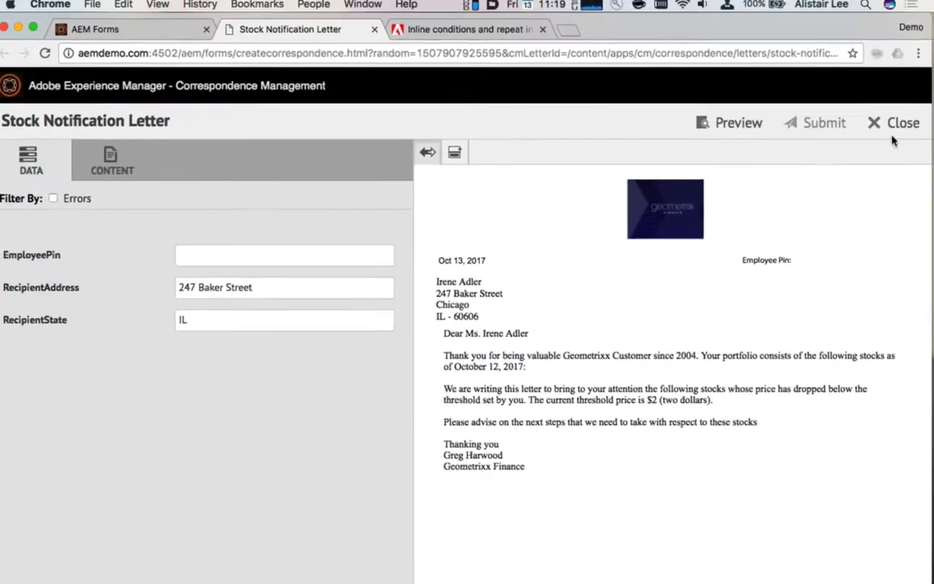
left_click(892, 122)
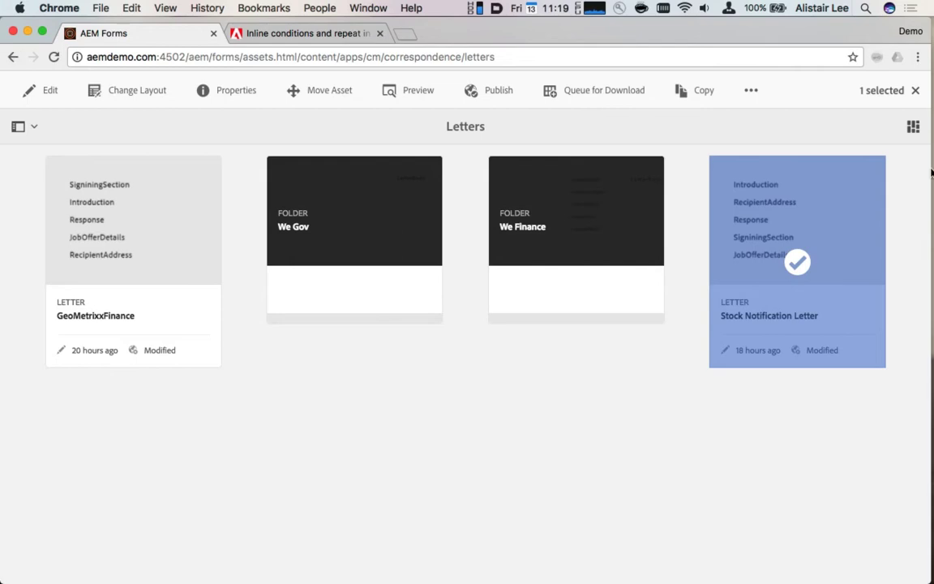
Deselect the letter and open the GeoIntro text from the geofinance document fragments folder for editing.
key("Escape")
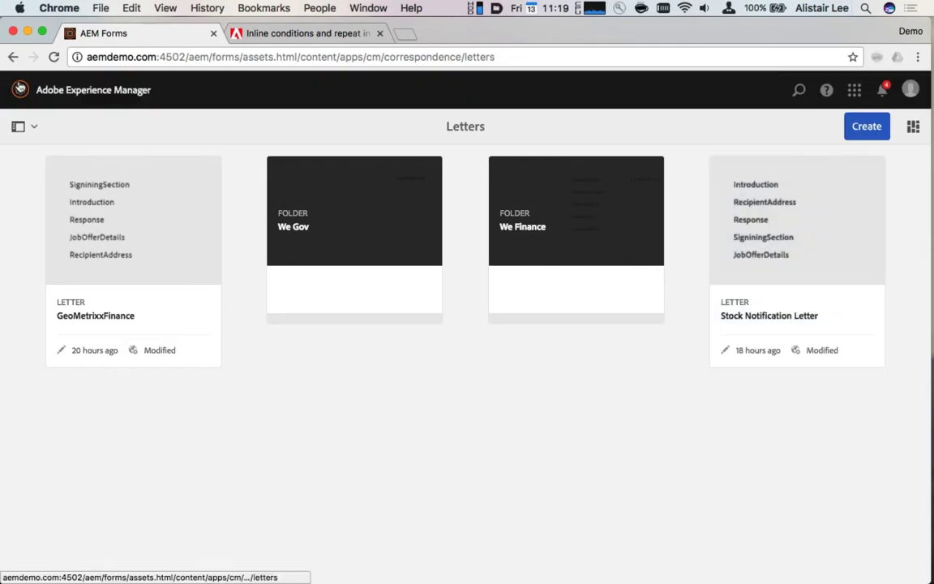
left_click(20, 89)
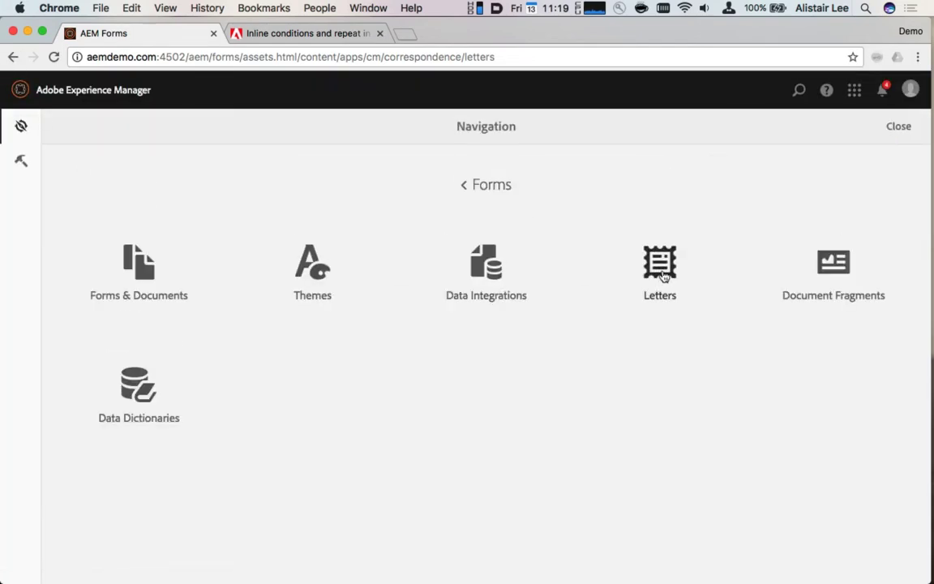
left_click(811, 263)
left_click(497, 226)
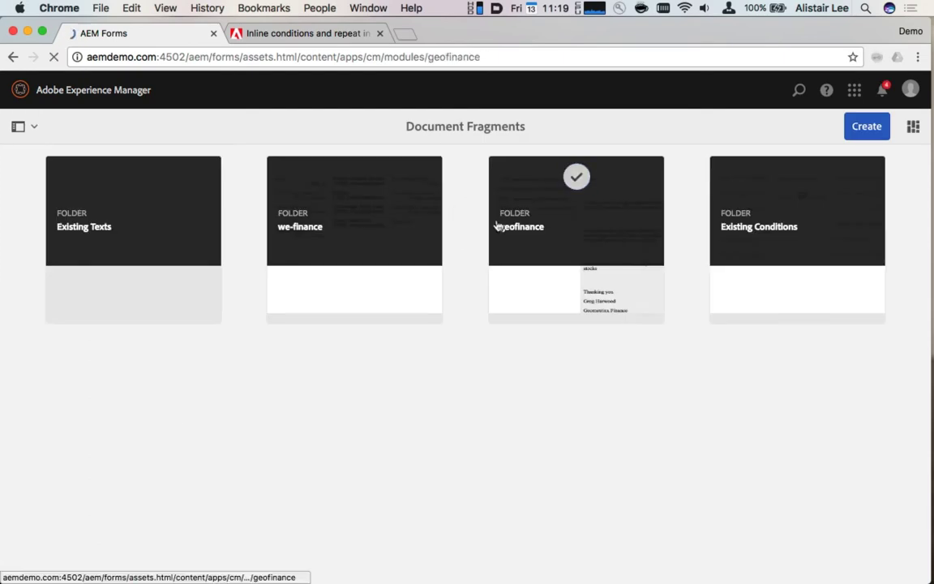
left_click(268, 180)
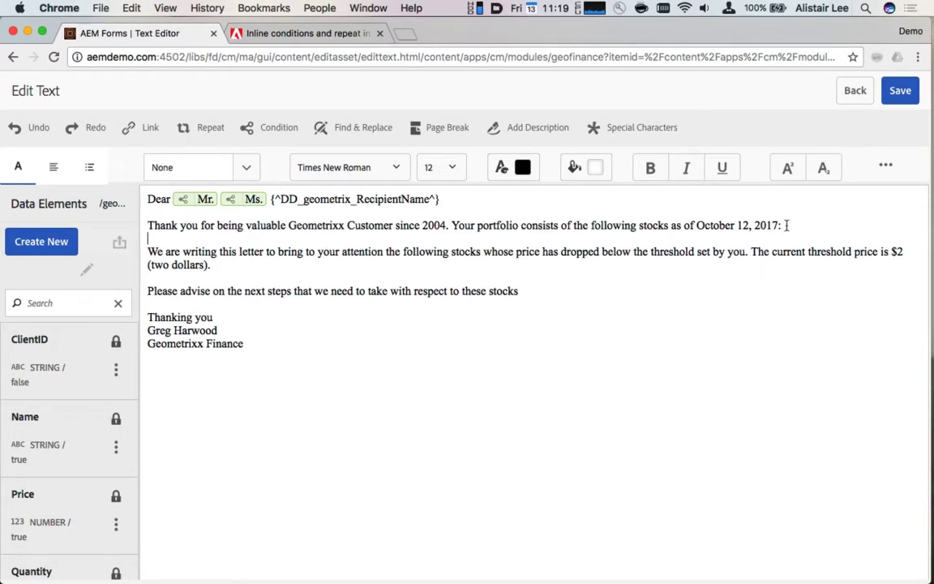
Insert the Name data element on a new line below the portfolio sentence and put a bullet in front of it.
left_click(785, 226)
key("Return")
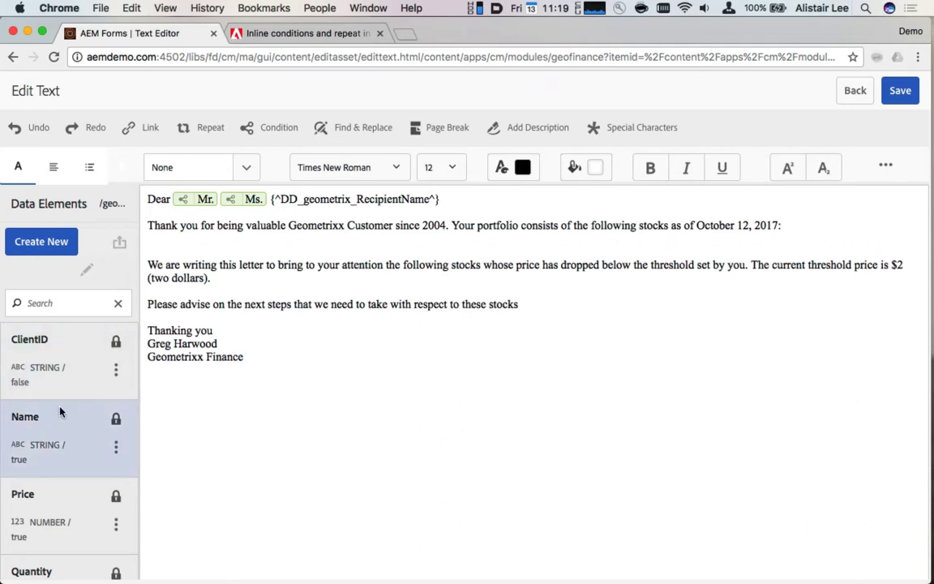
scroll(60, 413, "down", 10)
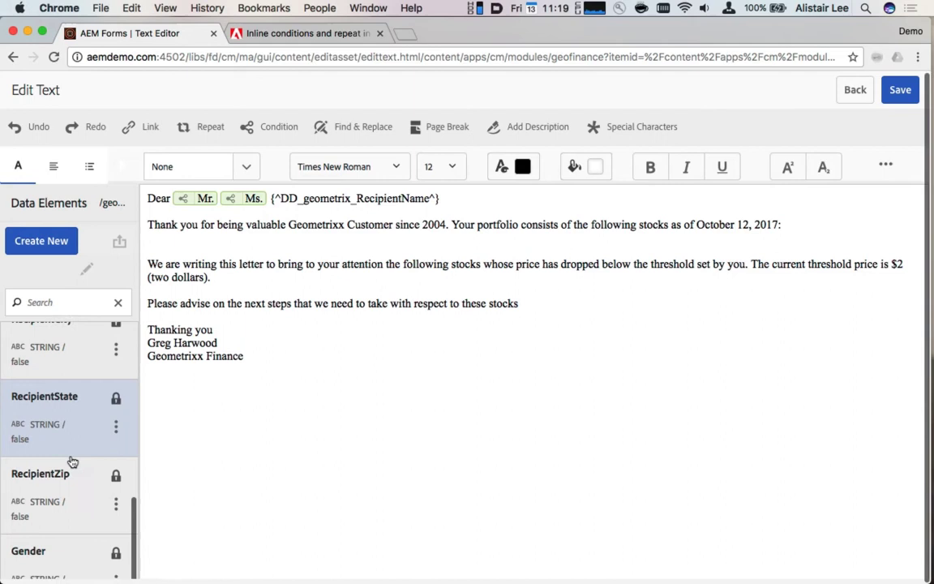
scroll(73, 461, "up", 10)
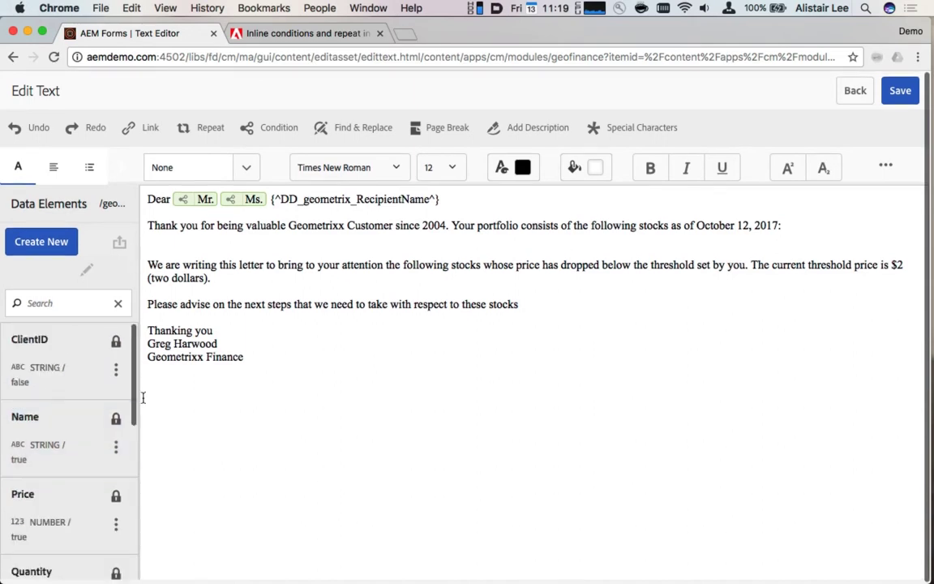
double_click(51, 428)
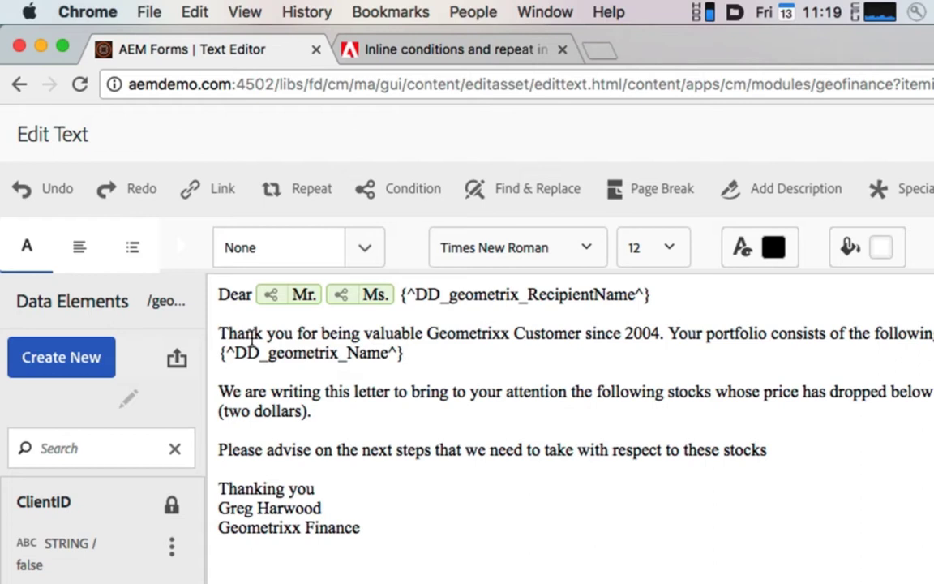
key("super+shift+8")
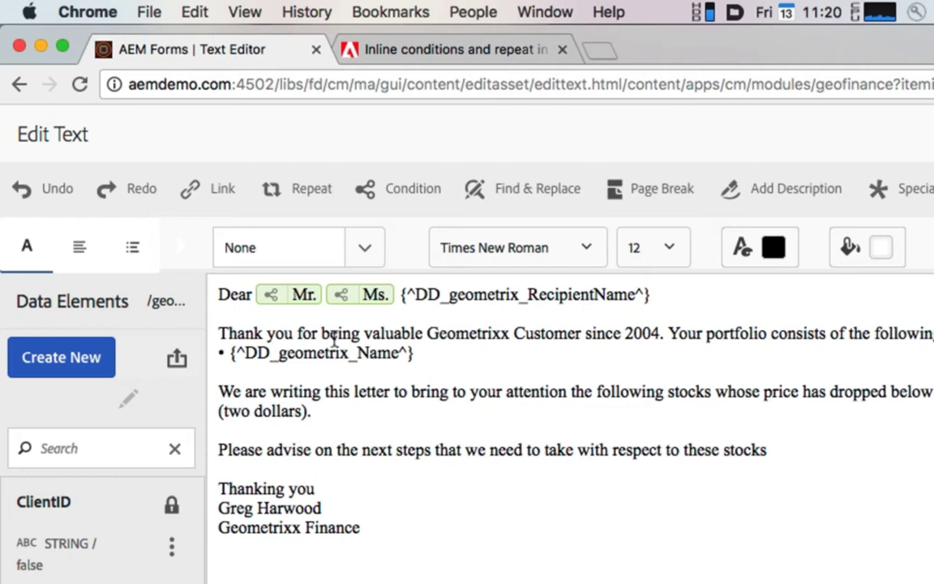
Apply an unconditional Repeat with a Line Break separator to the bulleted {^DD_geometrix_Name^} line and save the text.
left_click_drag(415, 352, 197, 347)
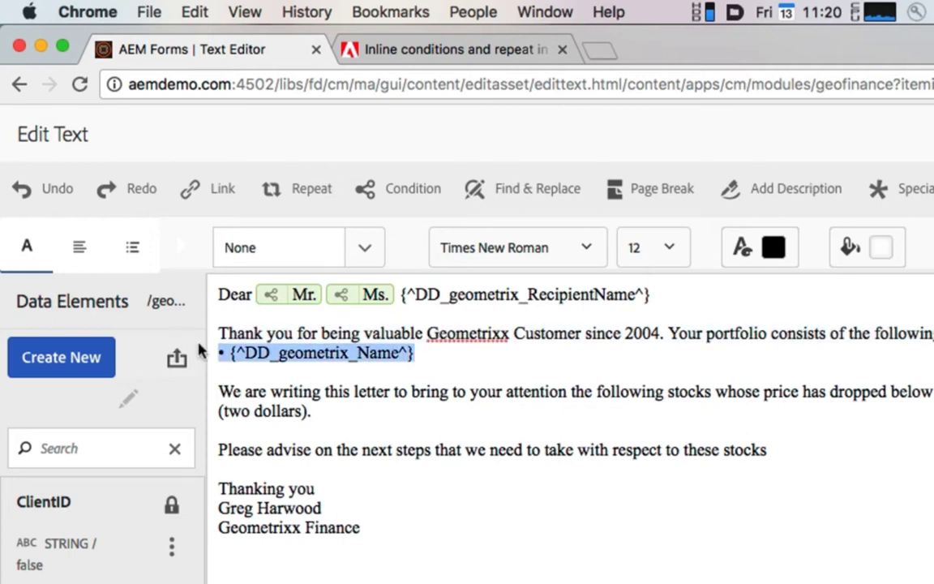
left_click(273, 185)
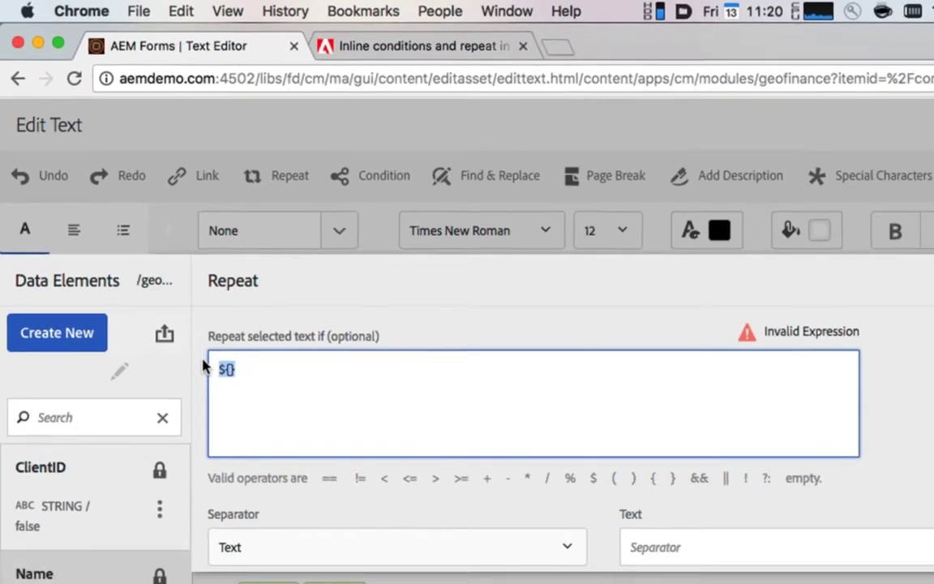
key("BackSpace")
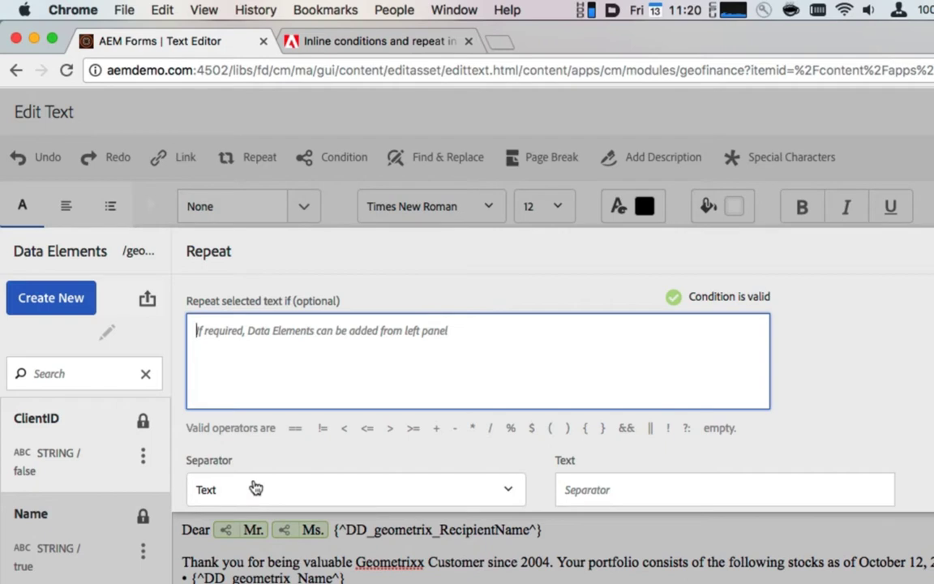
left_click(307, 492)
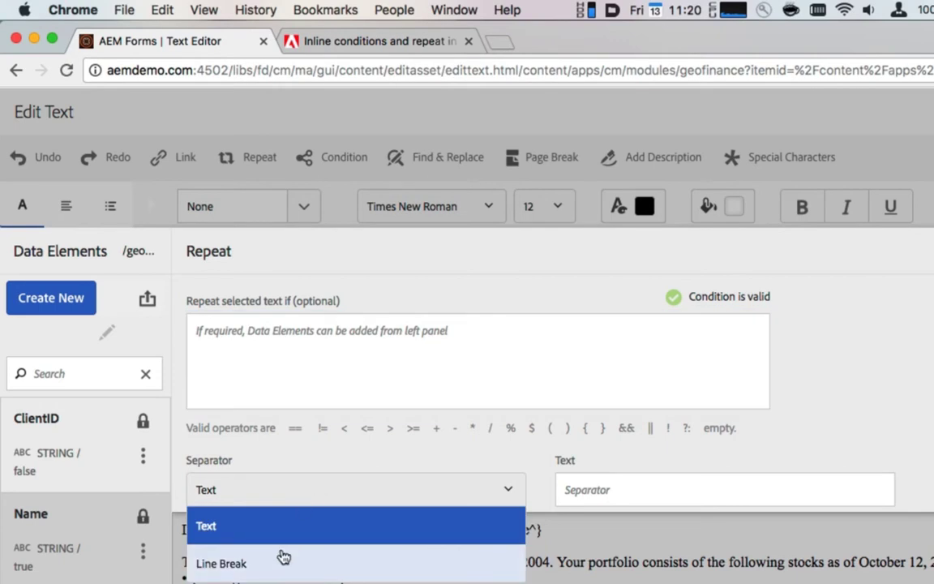
left_click(265, 559)
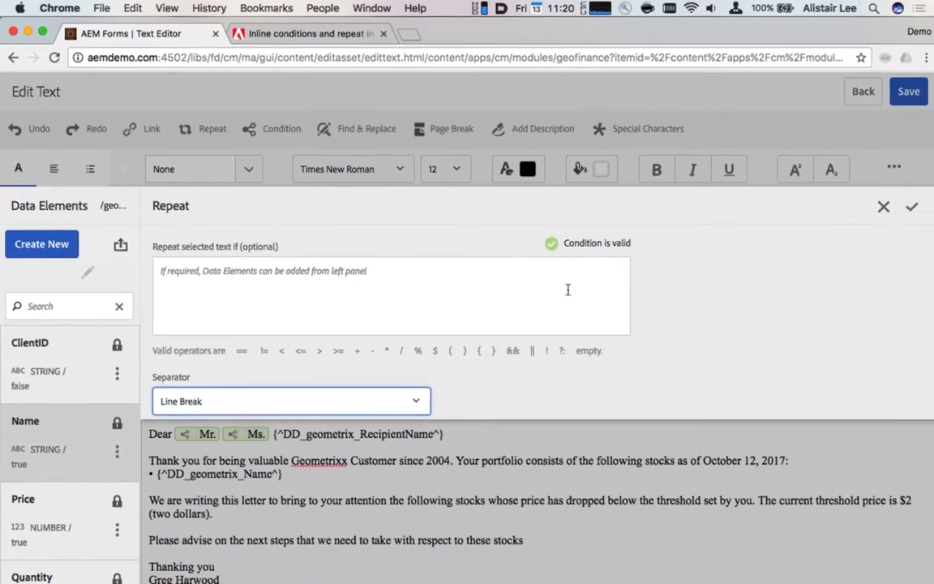
left_click(911, 205)
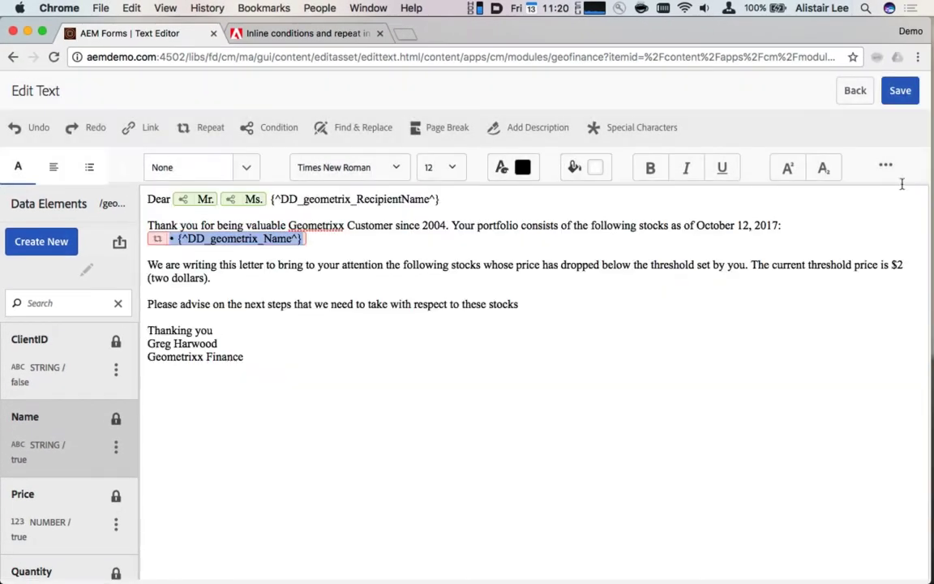
left_click(899, 91)
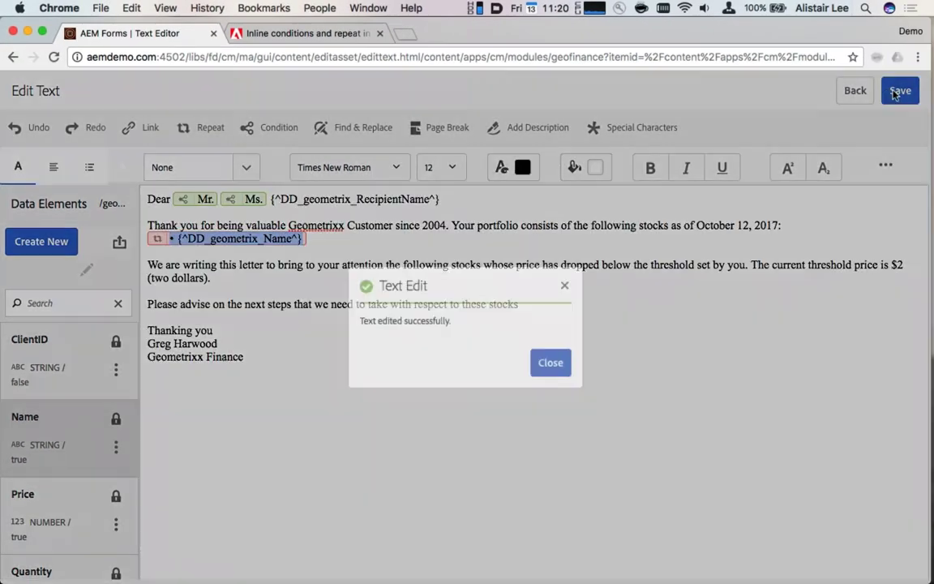
left_click(549, 364)
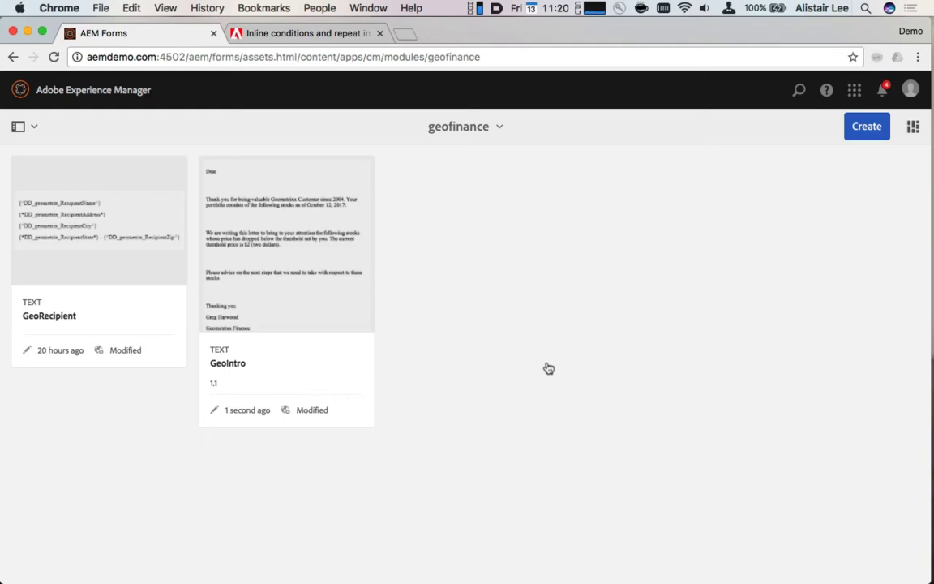
Go to the Forms letters and start a preview with data for the Stock Notification Letter.
left_click(75, 84)
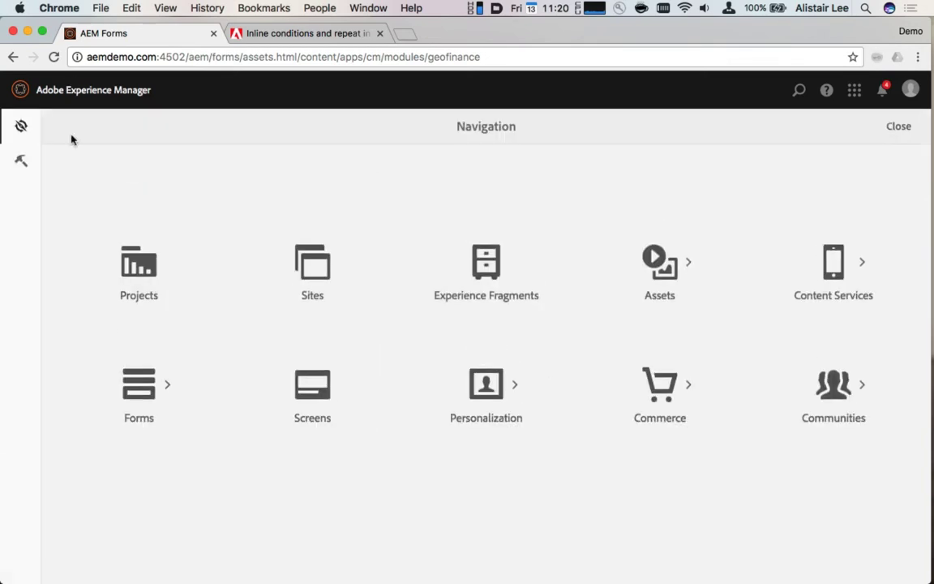
left_click(134, 403)
left_click(644, 268)
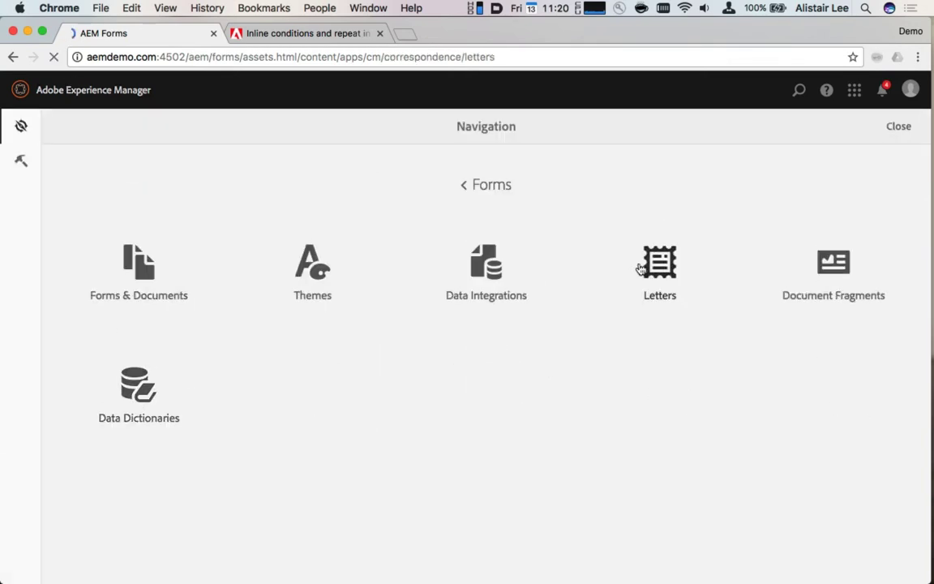
left_click(744, 176)
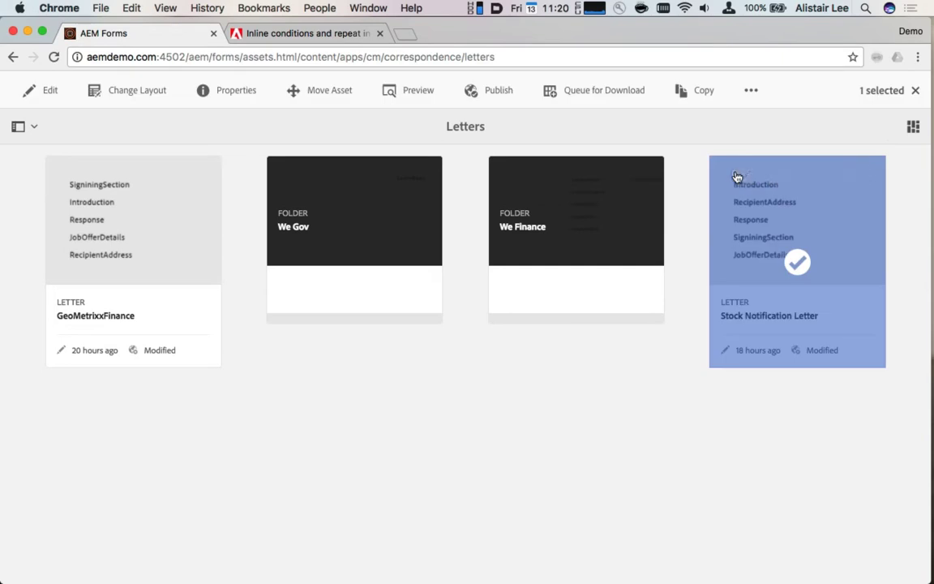
left_click(404, 88)
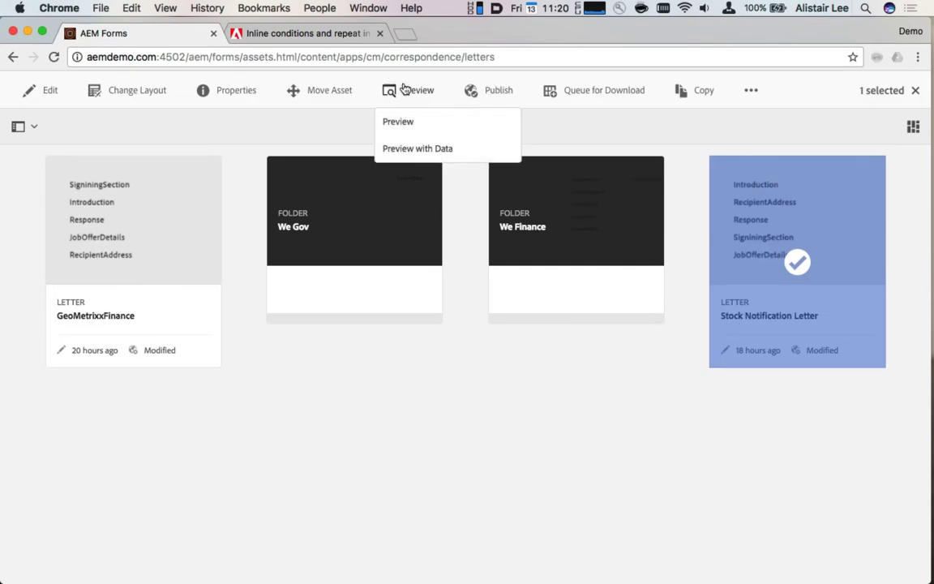
left_click(388, 142)
Load the female recipient's Stock-Noti XML data file, check the bulleted stock list in the previewed letter and close the preview.
left_click(403, 343)
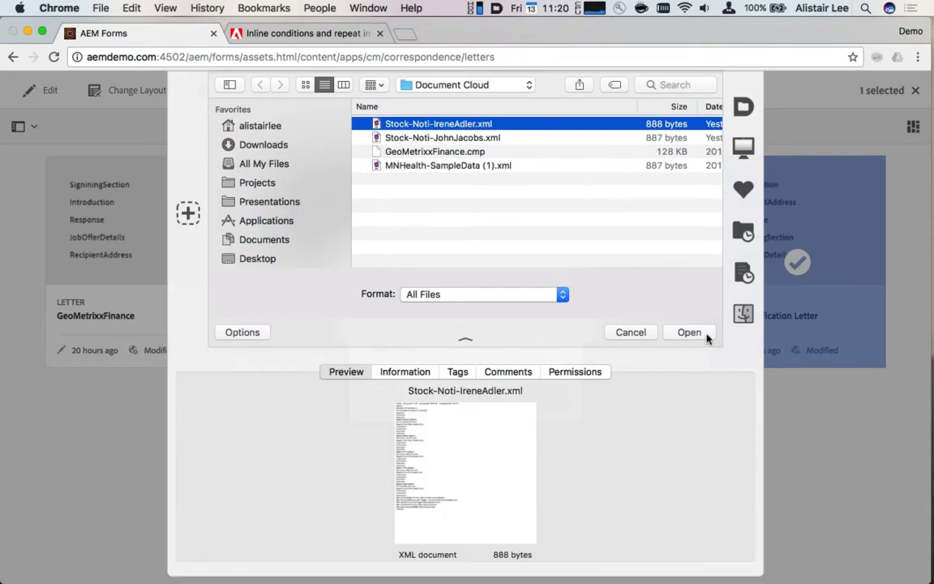
left_click(698, 333)
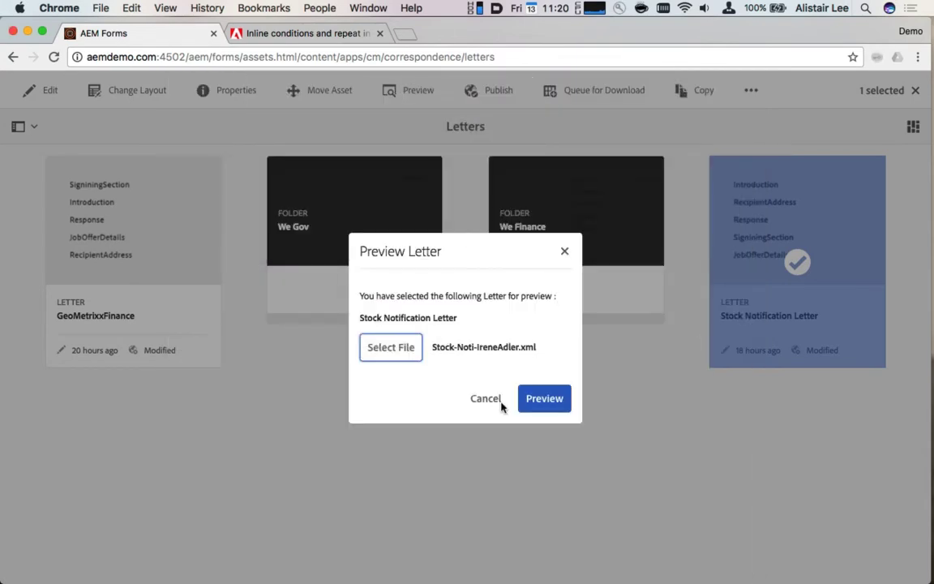
left_click(529, 397)
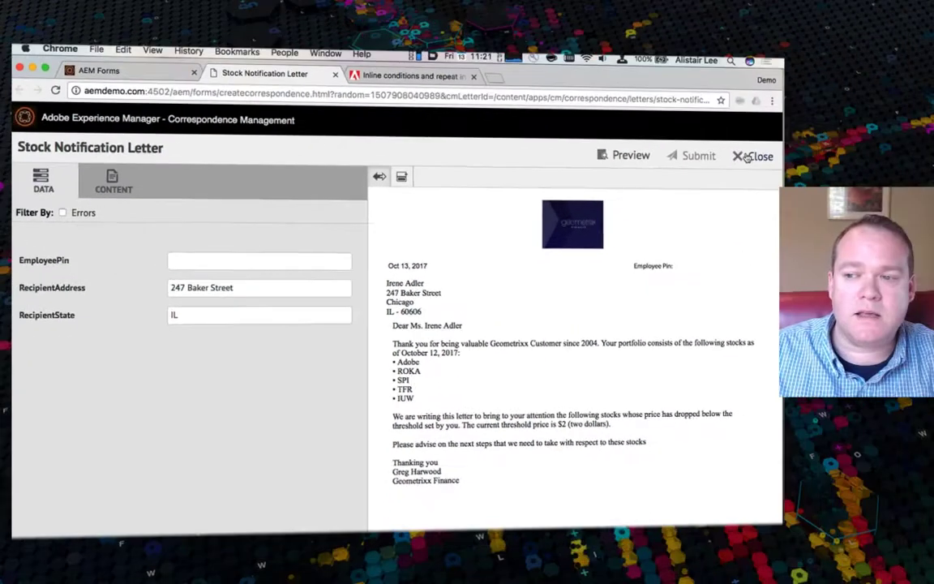
left_click(746, 157)
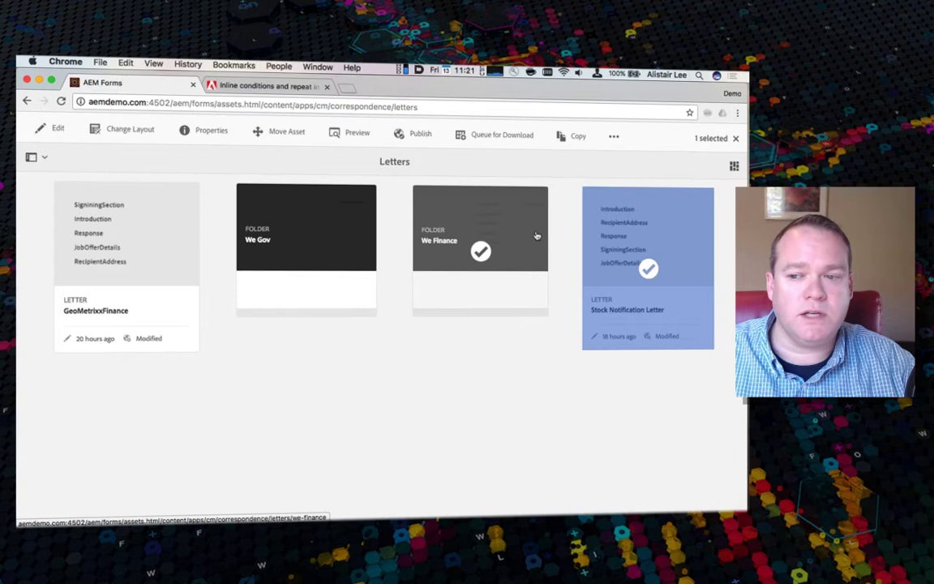
Deselect the Stock Notification Letter and return to the geofinance folder of the document fragments.
left_click(640, 266)
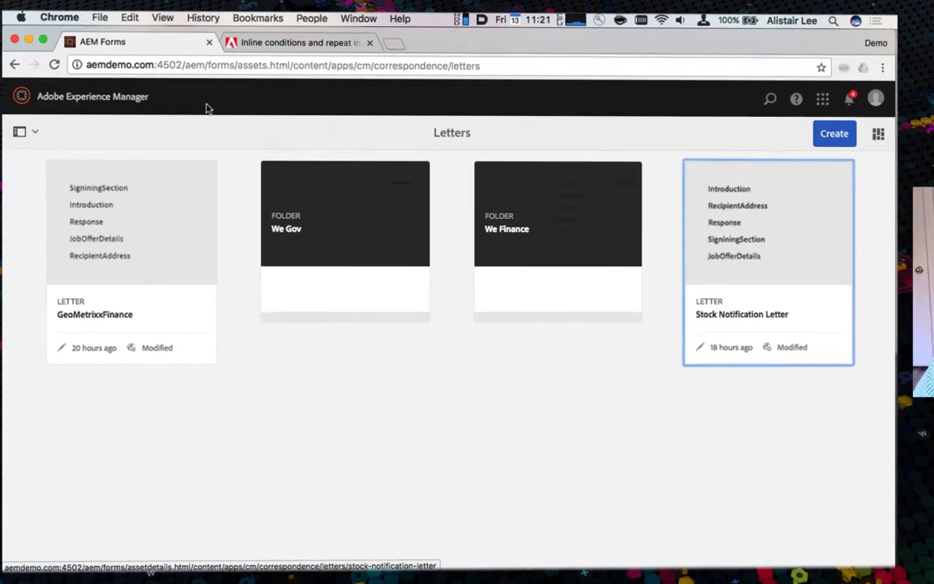
left_click(54, 134)
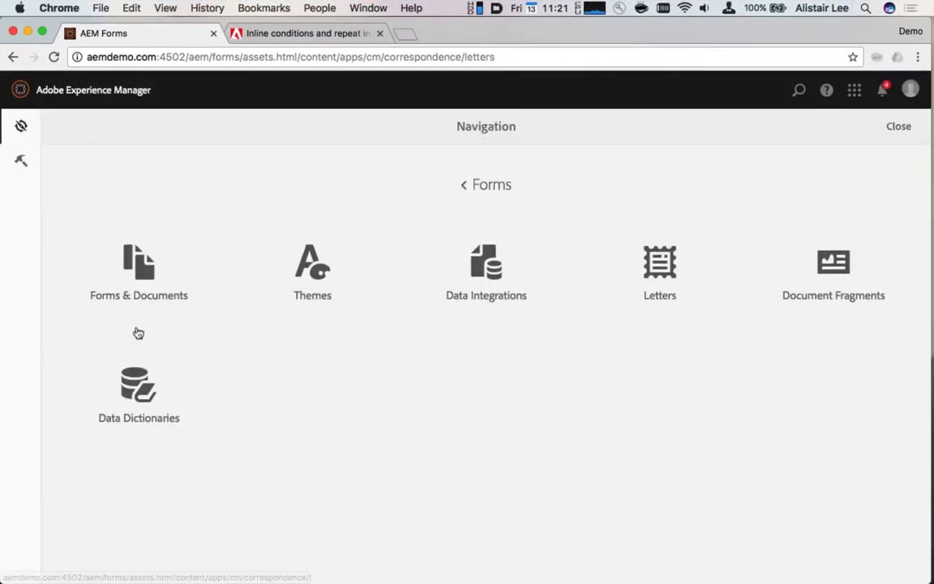
left_click(823, 263)
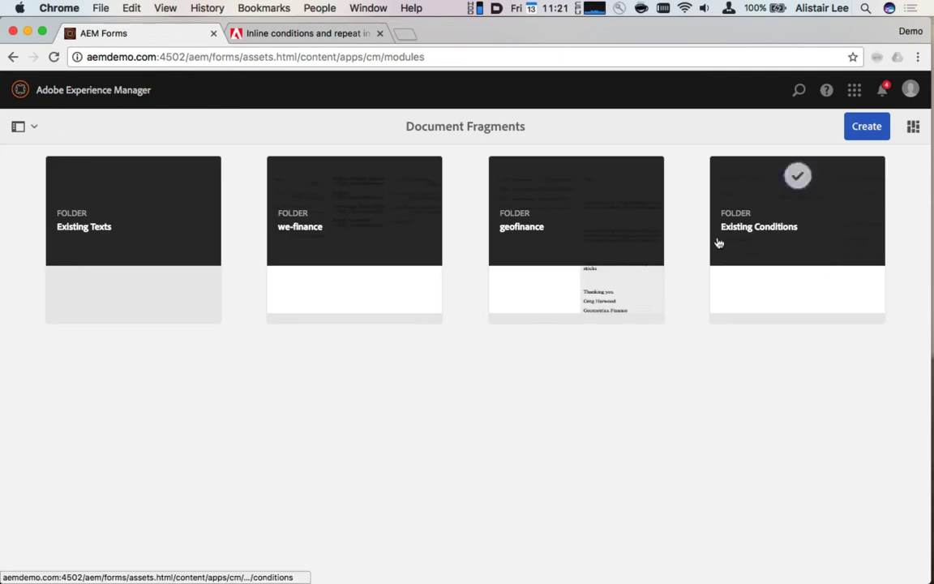
left_click(515, 229)
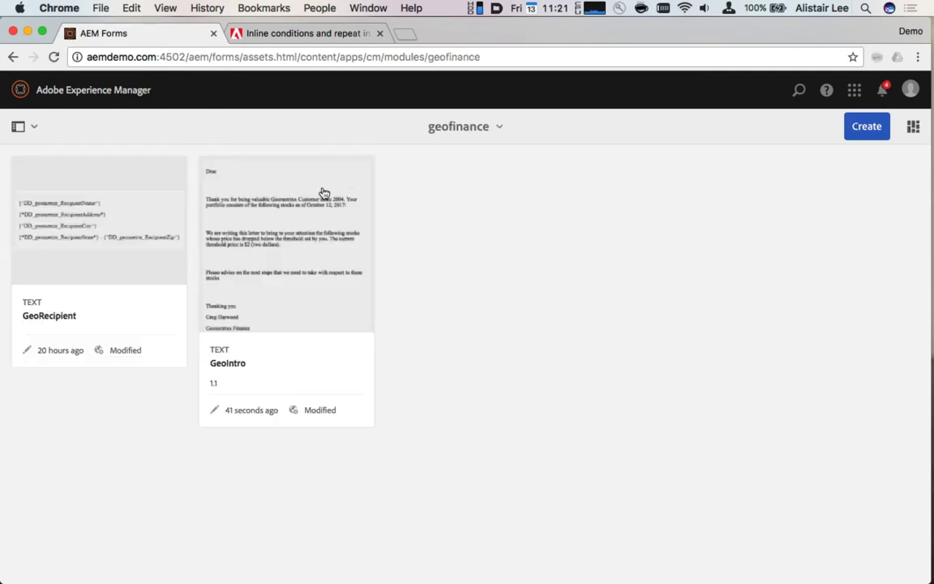
Open the GeoIntro text for editing and fill the bulleted line below the threshold paragraph with {^DD_geometrix_Name^}: ${^DD_geometrix_Price^}.
left_click(269, 176)
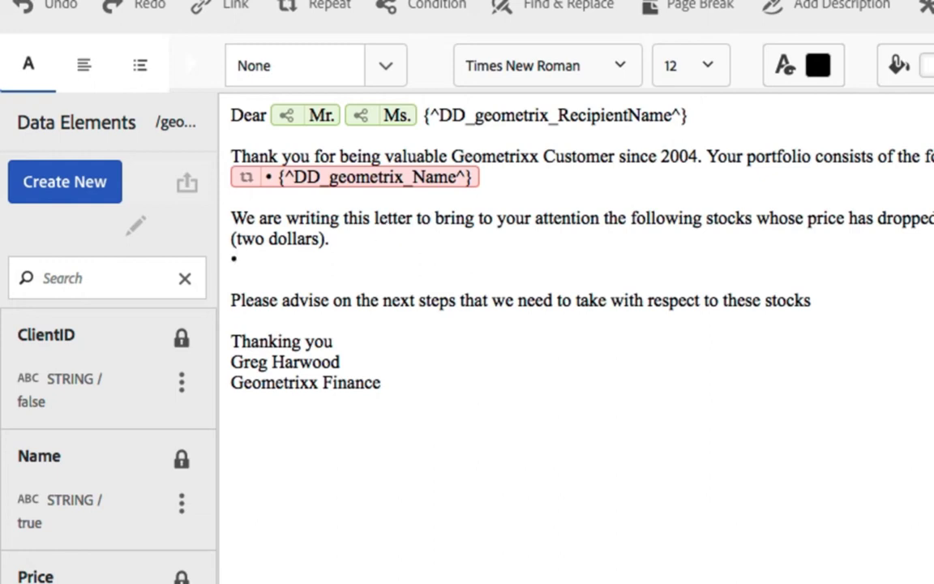
left_click(84, 468)
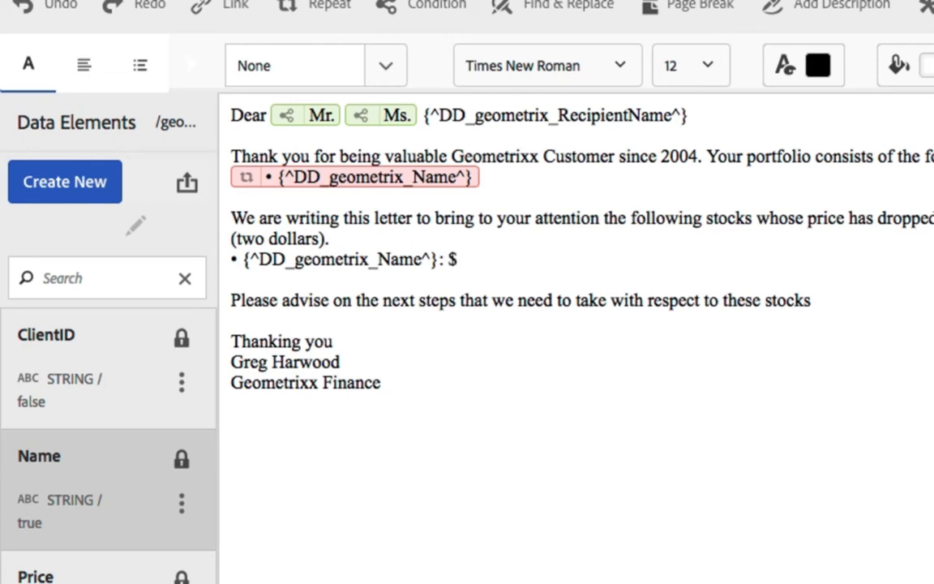
left_click(60, 575)
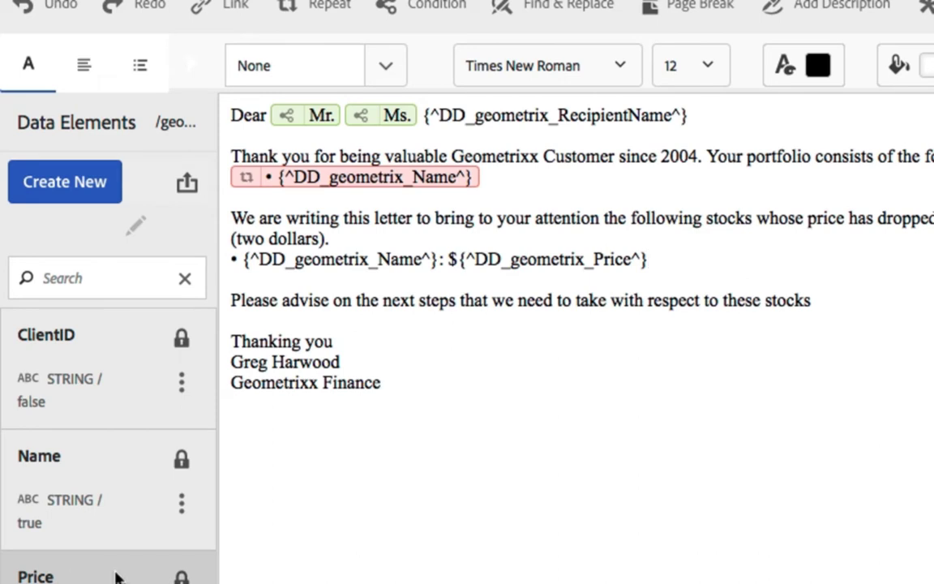
Start a Repeat on the bulleted name-and-price line with the condition ${DD_geometrix_Price<2}.
left_click_drag(644, 246, 228, 239)
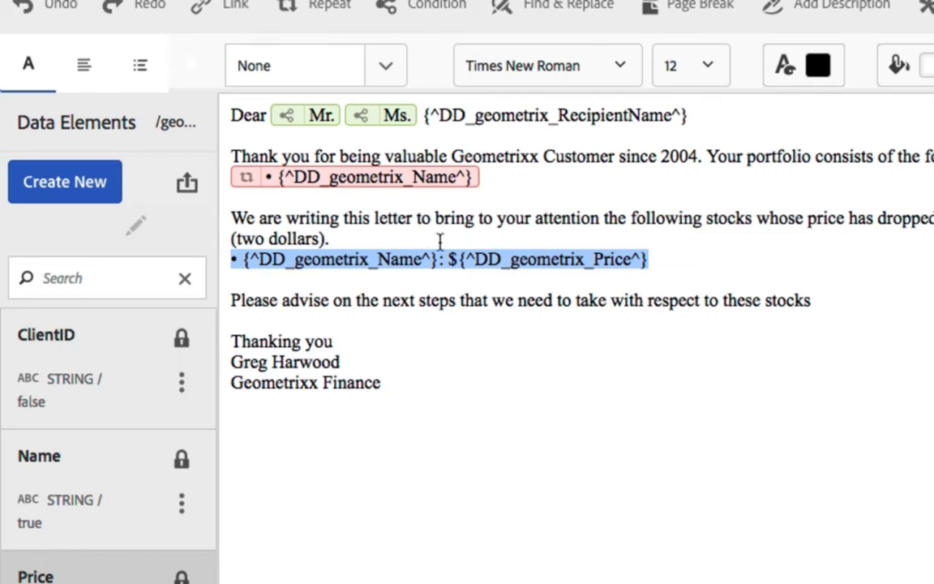
left_click(332, 6)
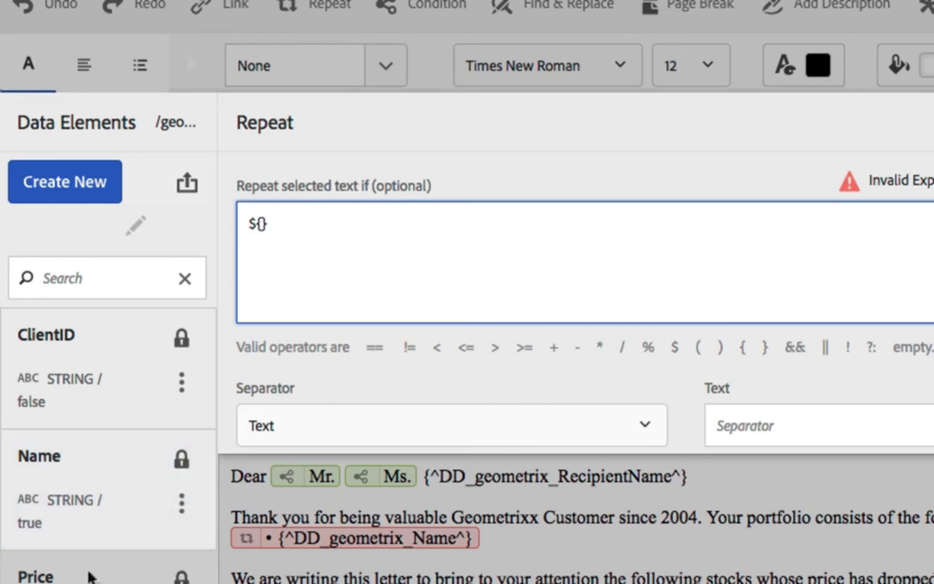
left_click(87, 570)
left_click(171, 186)
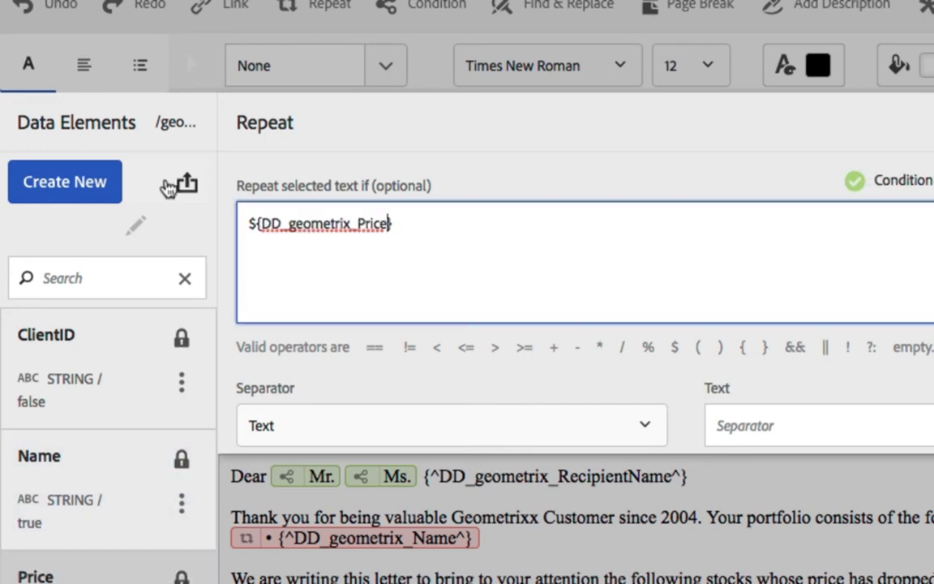
type("<2")
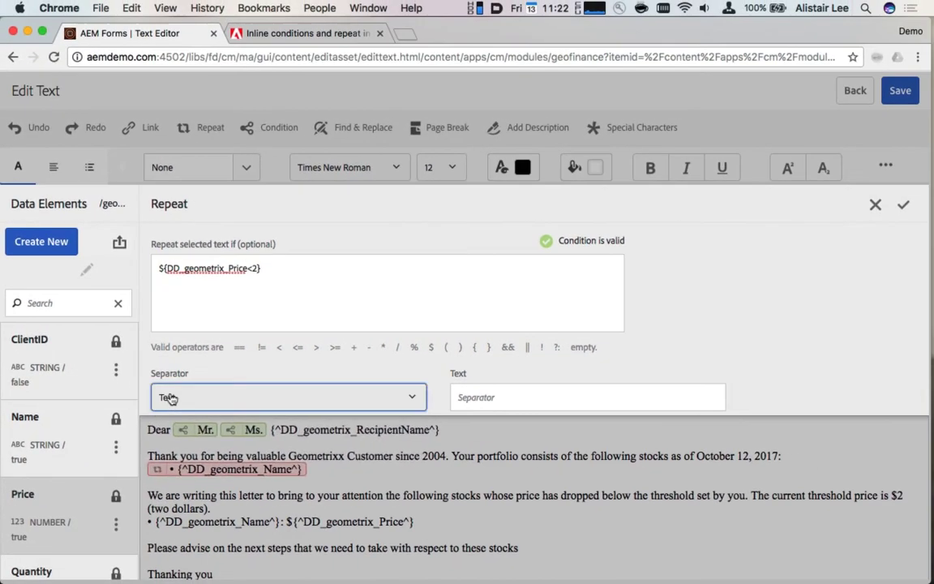
Set the Repeat separator to Line Break, apply the Repeat and save the text.
left_click(268, 425)
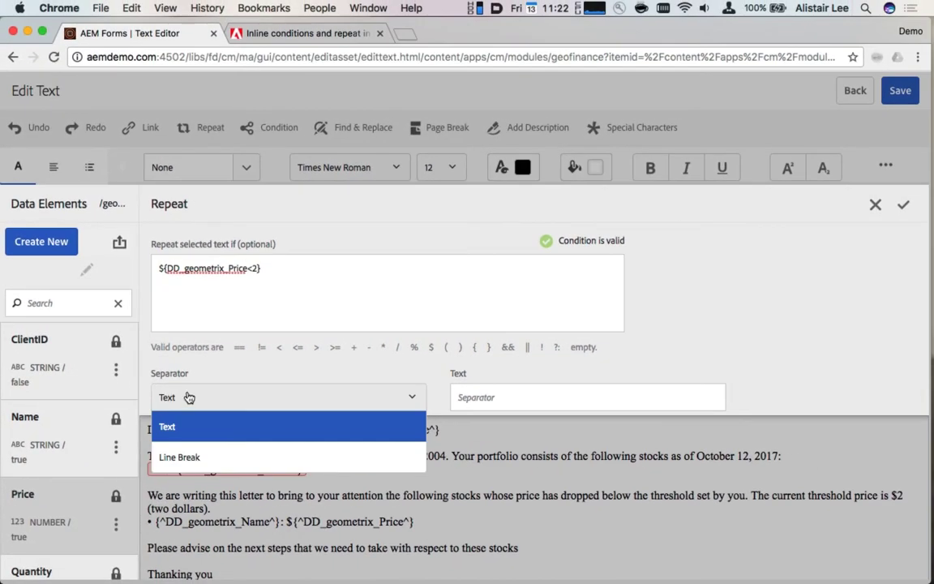
left_click(201, 448)
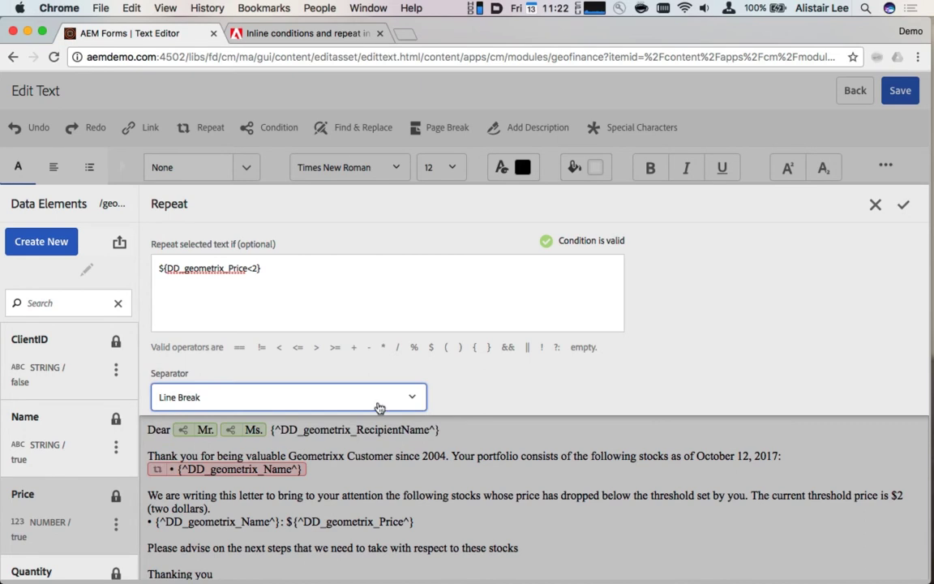
left_click(901, 206)
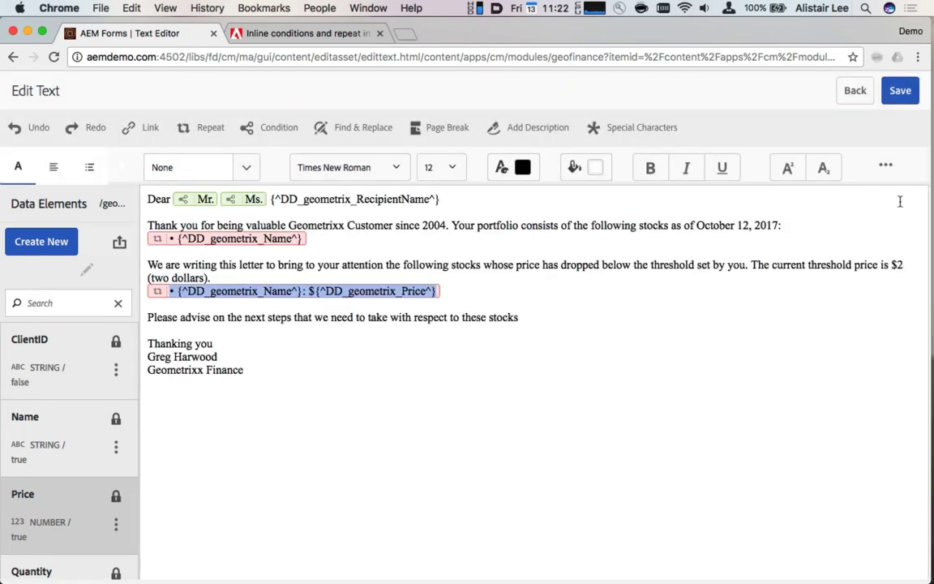
left_click(893, 96)
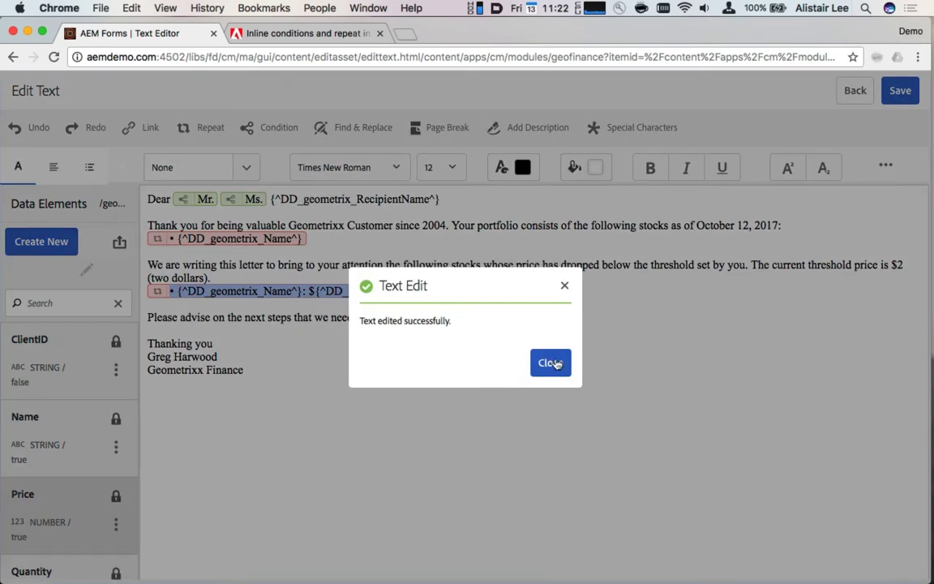
left_click(555, 363)
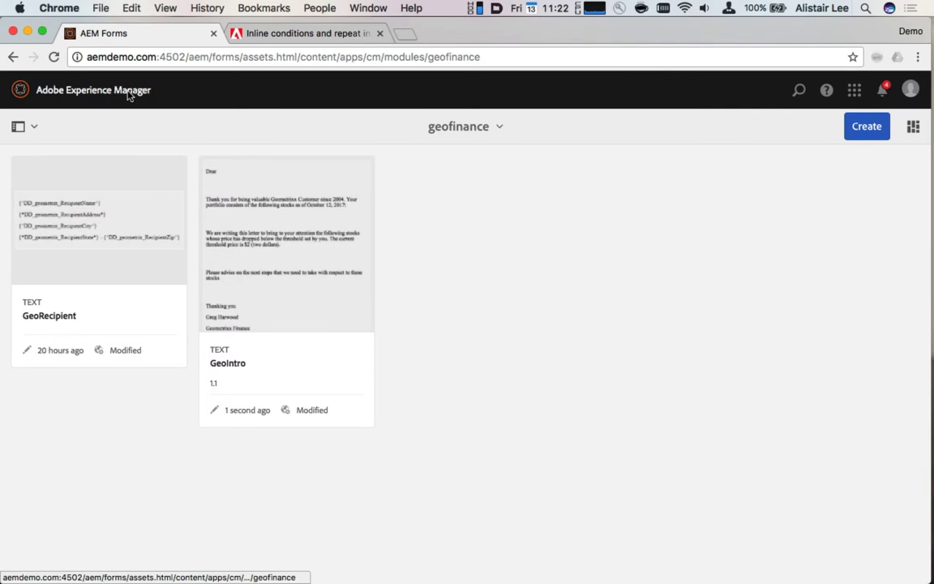
Go to the Forms letters and start a preview with data for the Stock Notification Letter.
left_click(128, 96)
left_click(120, 415)
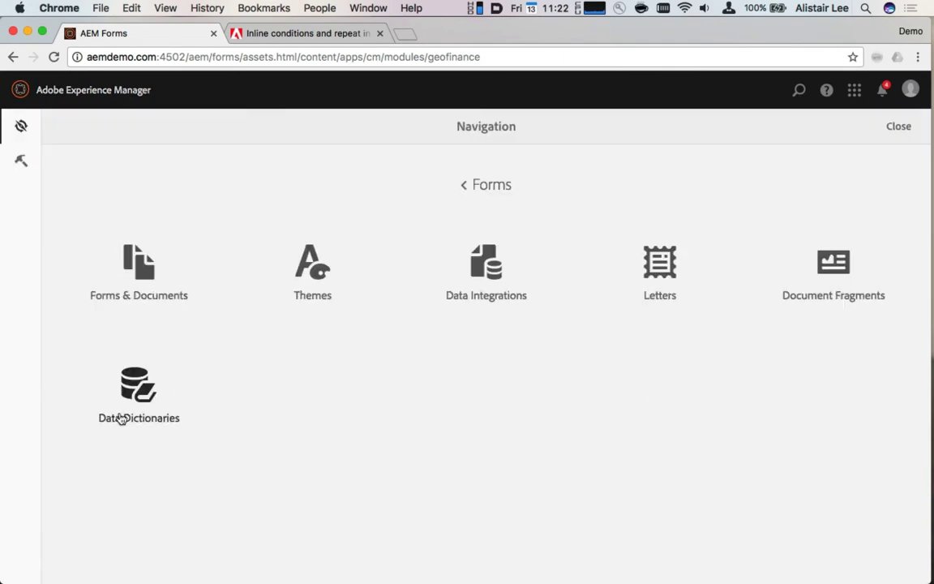
left_click(659, 268)
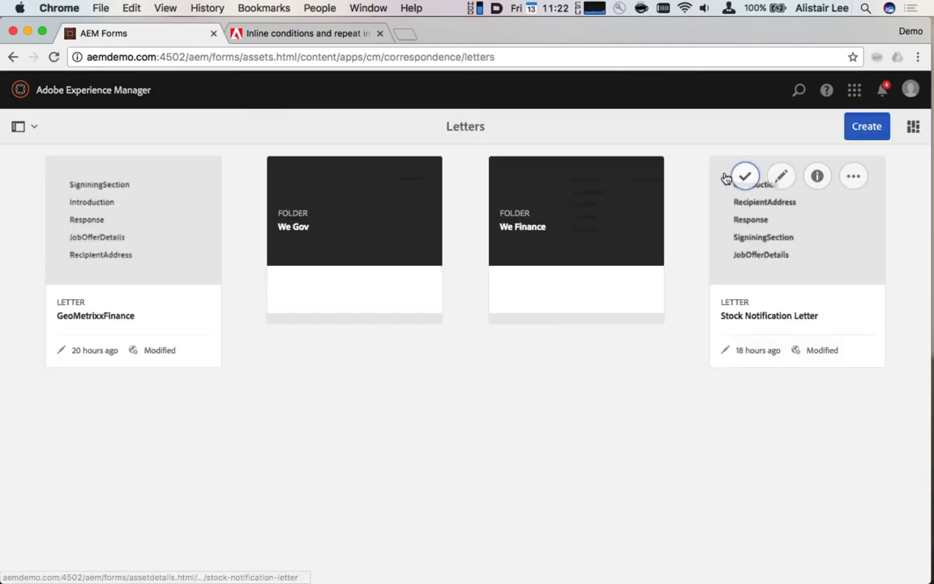
left_click(728, 177)
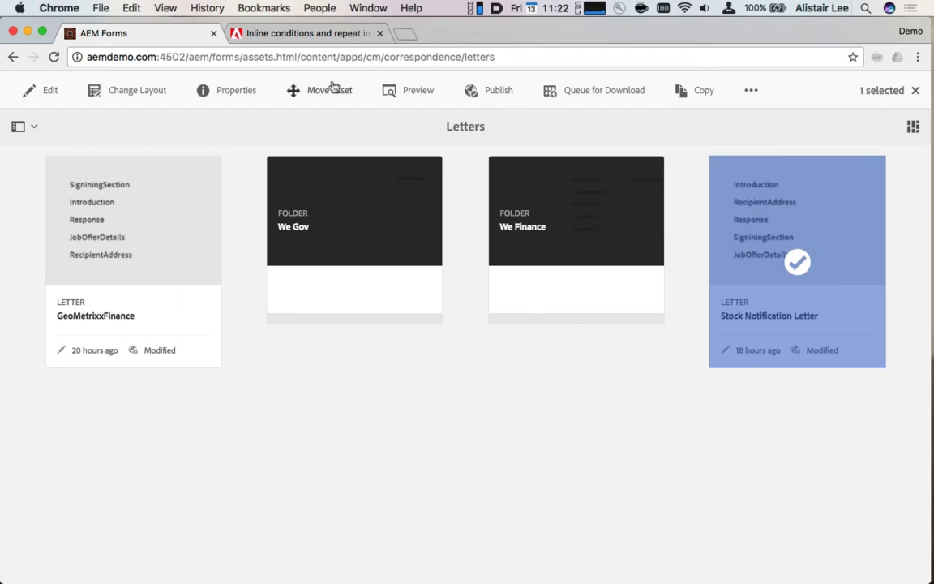
left_click(397, 90)
left_click(405, 149)
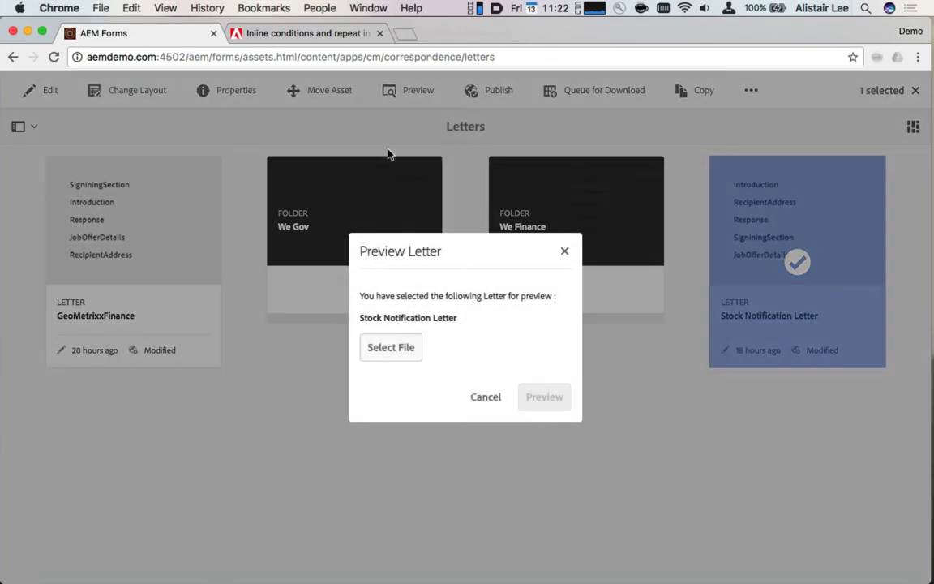
Load the male recipient's Stock-Noti XML data file and open the Stock Notification Letter preview.
left_click(388, 345)
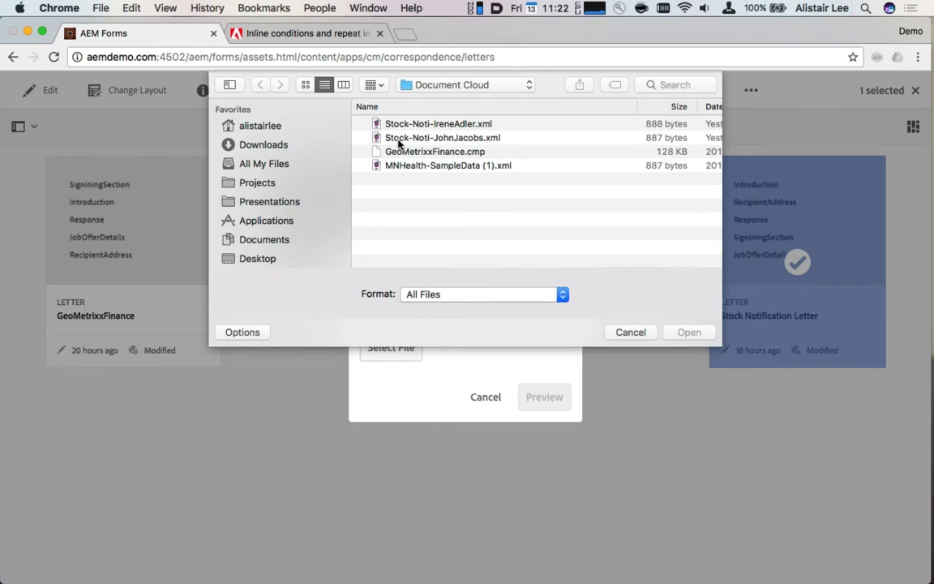
left_click(409, 124)
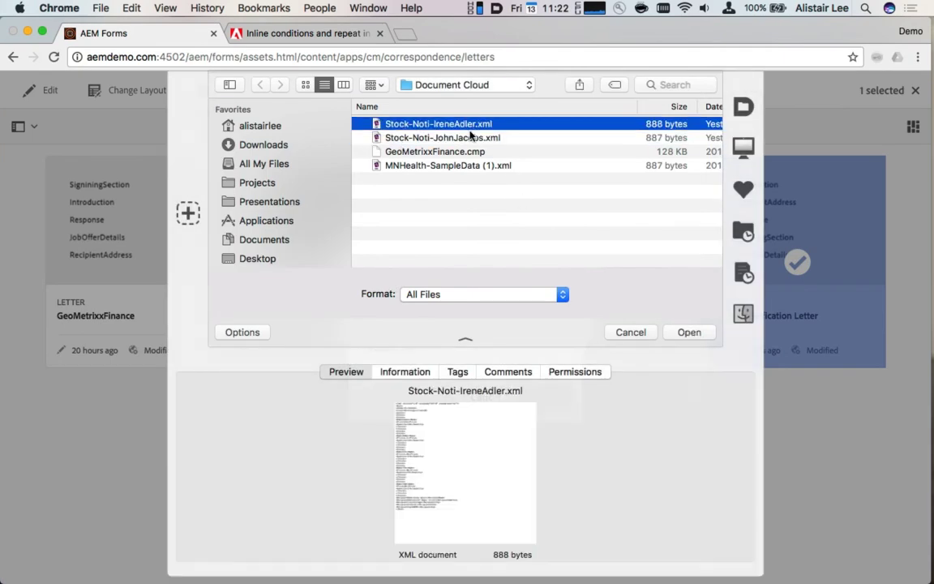
left_click(470, 137)
left_click(691, 329)
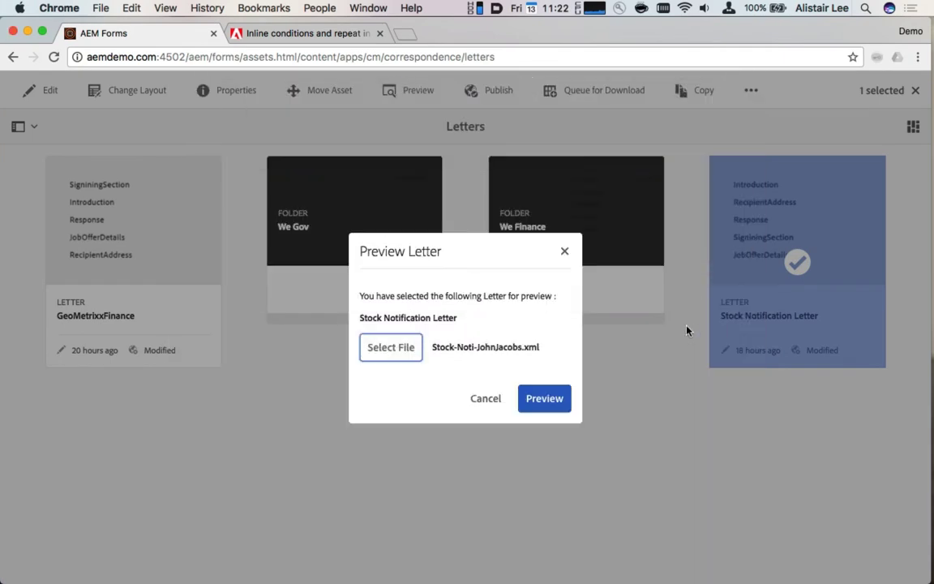
left_click(545, 396)
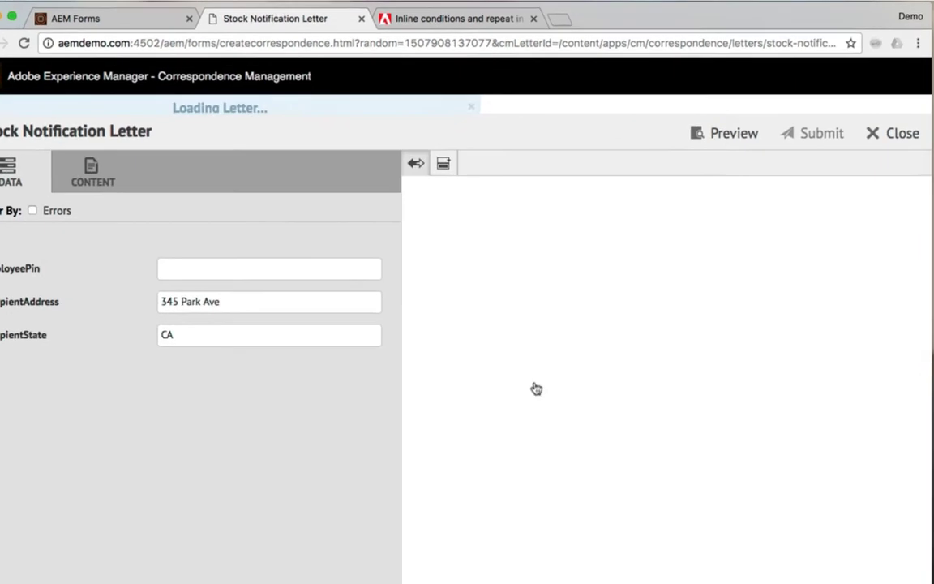